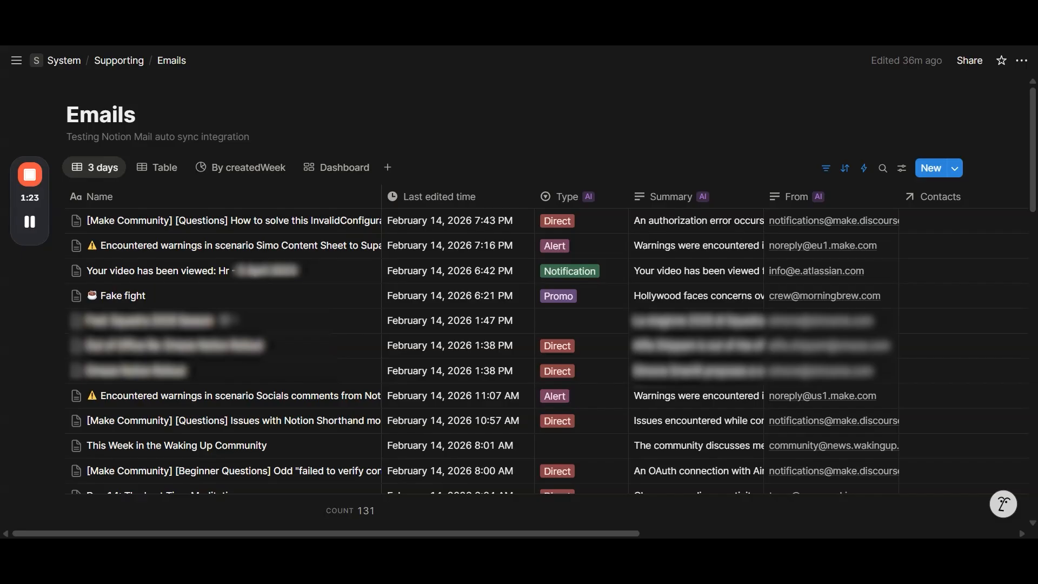
Step: Look through the 3 days view of the Emails database and open the "Fake fight" email to review its properties
{"action": "scroll", "coordinate": [551, 167], "scroll_direction": "down", "scroll_amount": 2}
{"action": "scroll", "coordinate": [523, 204], "scroll_direction": "up", "scroll_amount": 2}
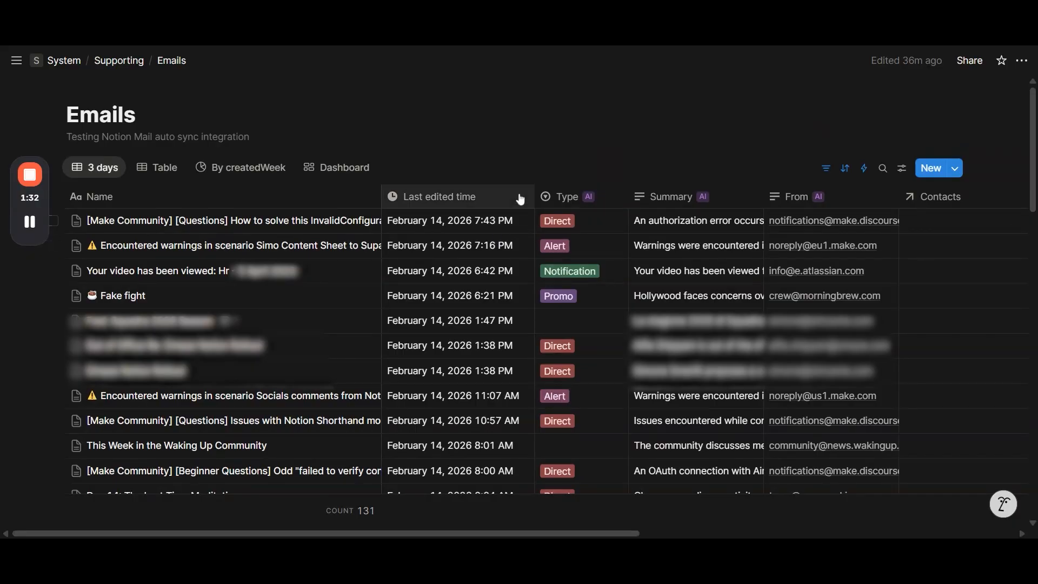
{"action": "left_click", "coordinate": [352, 296]}
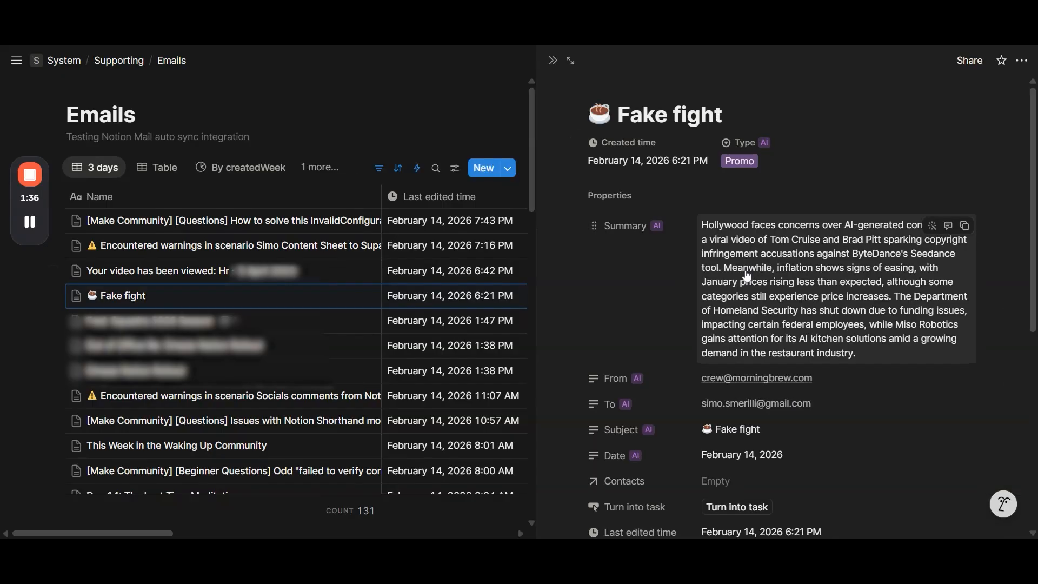
{"action": "scroll", "coordinate": [770, 265], "scroll_direction": "down", "scroll_amount": 1}
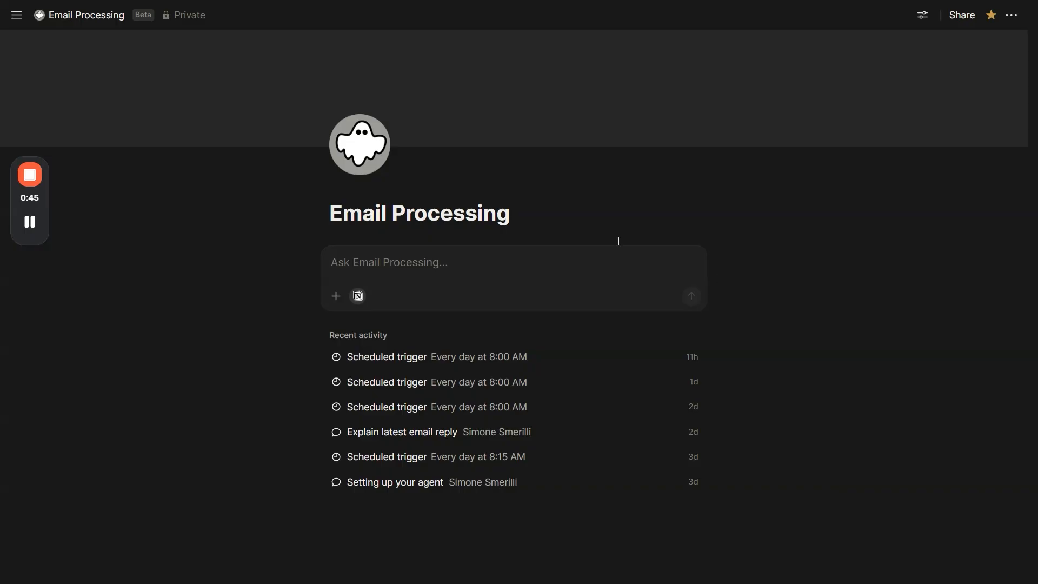
Step: View the icon choices for the Email Processing agent without changing its name or icon
{"action": "triple_click", "coordinate": [495, 213]}
{"action": "left_click", "coordinate": [495, 213]}
{"action": "left_click", "coordinate": [373, 151]}
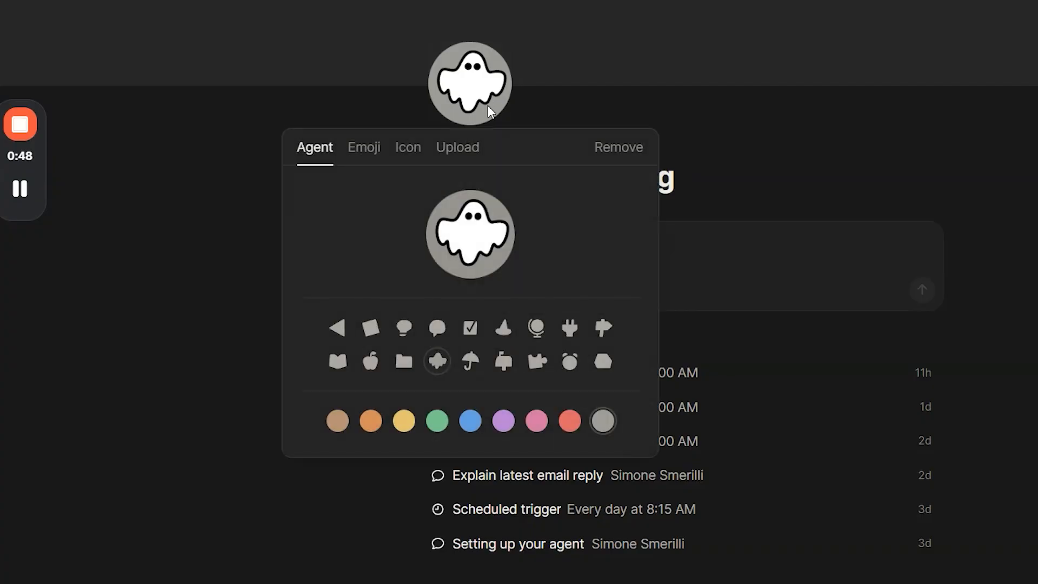
{"action": "left_click", "coordinate": [663, 204]}
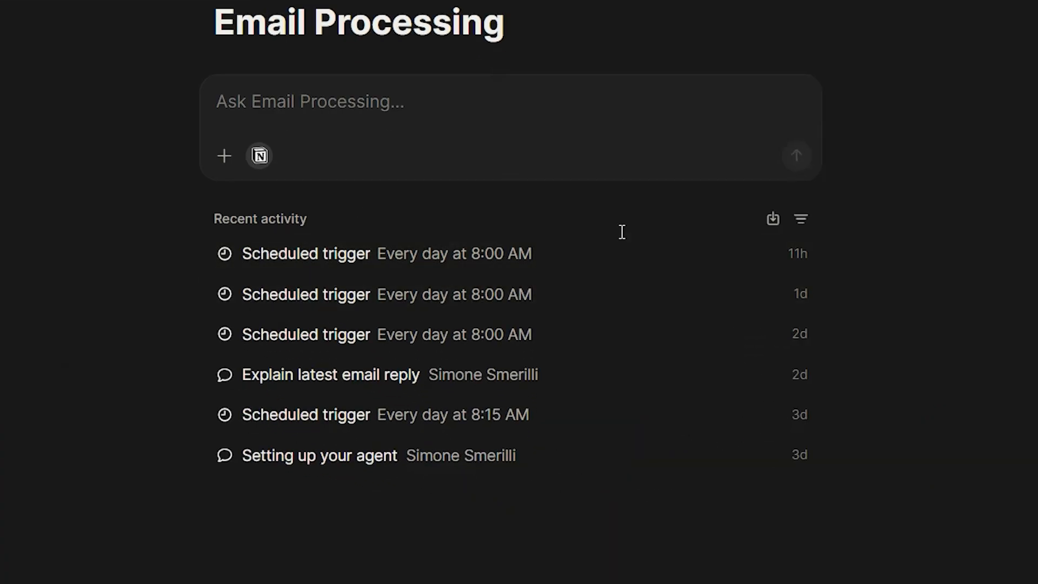
Step: View the filter options for the agent's recent activity, keeping the All activity filter
{"action": "left_click", "coordinate": [799, 220]}
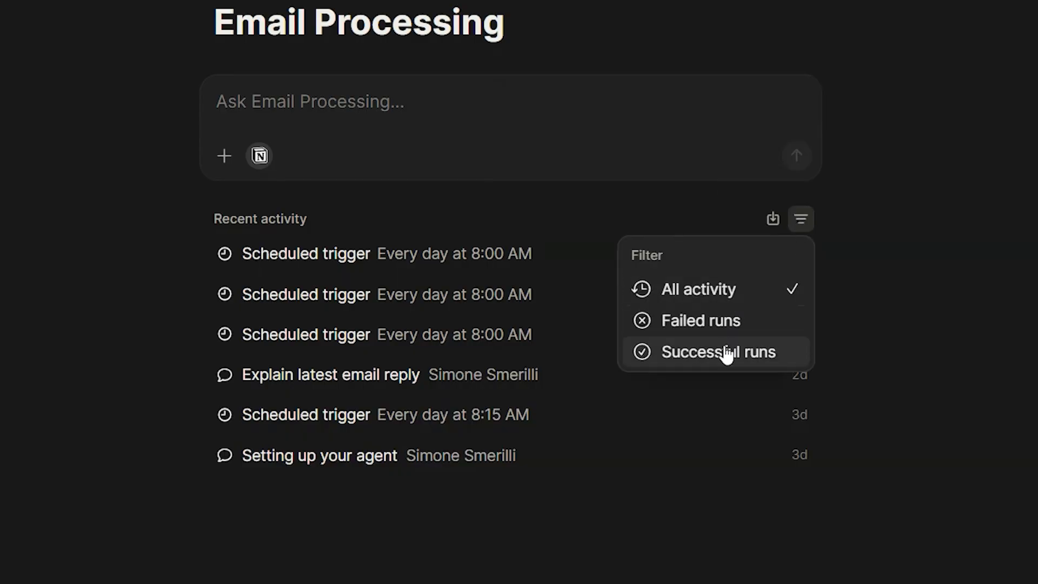
{"action": "key", "text": "Escape"}
{"action": "left_click", "coordinate": [371, 121]}
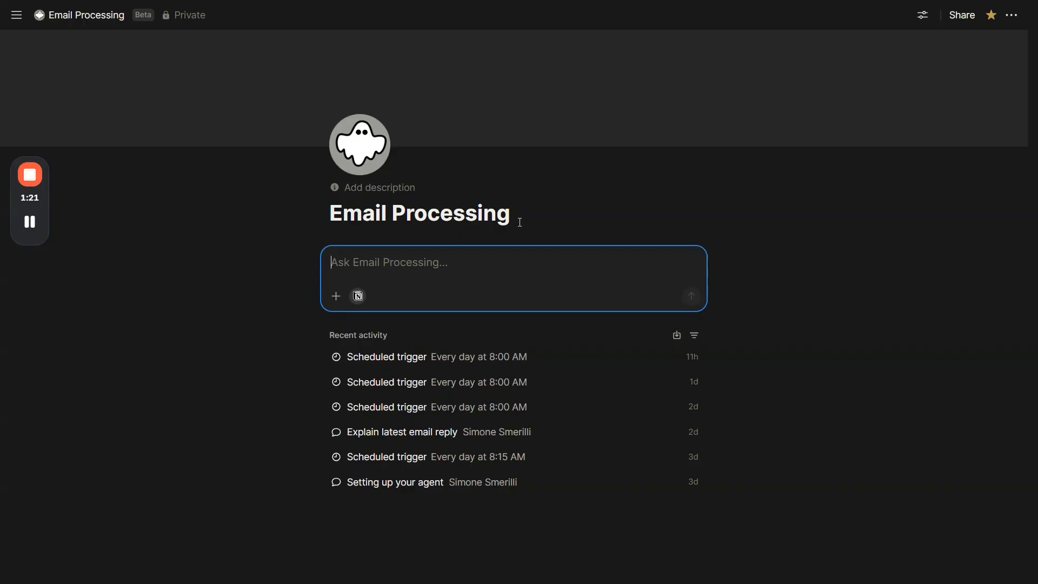
Step: Open the Email Processing agent's settings and inspect the schedule of its daily trigger
{"action": "left_click", "coordinate": [922, 15]}
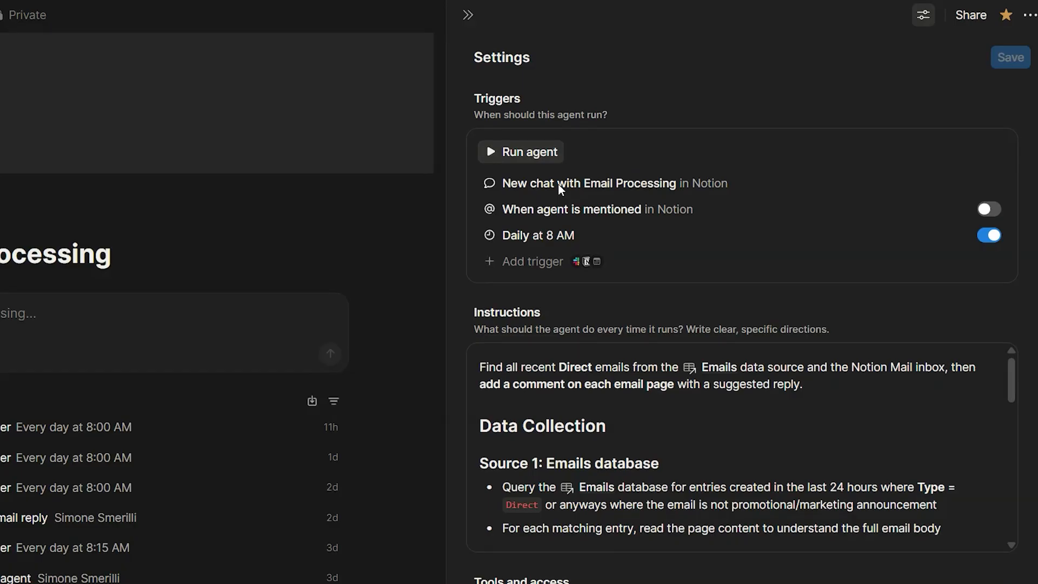
{"action": "left_click", "coordinate": [556, 236]}
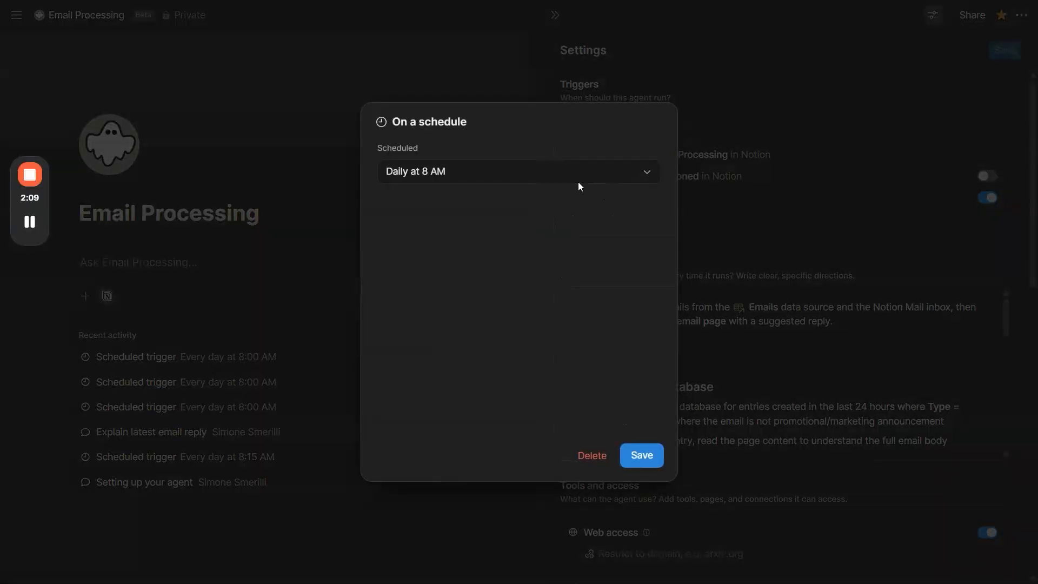
{"action": "left_click", "coordinate": [555, 169]}
{"action": "left_click", "coordinate": [627, 205]}
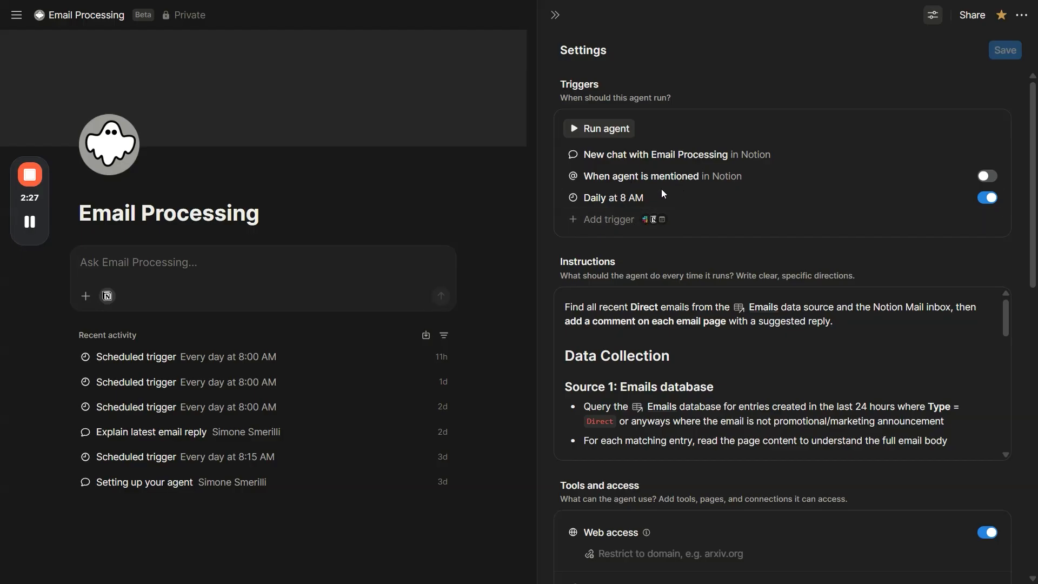
Step: Examine the trigger types that can be added for Slack, Notion, Calendar and Mail, plus the agent's existing chat trigger
{"action": "left_click", "coordinate": [618, 218]}
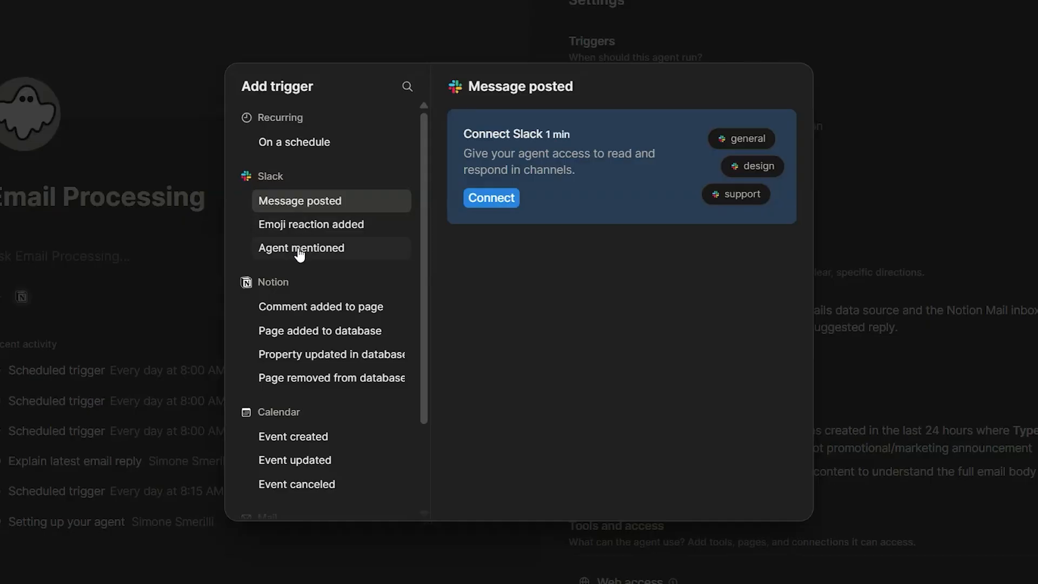
{"action": "scroll", "coordinate": [302, 243], "scroll_direction": "down", "scroll_amount": 2}
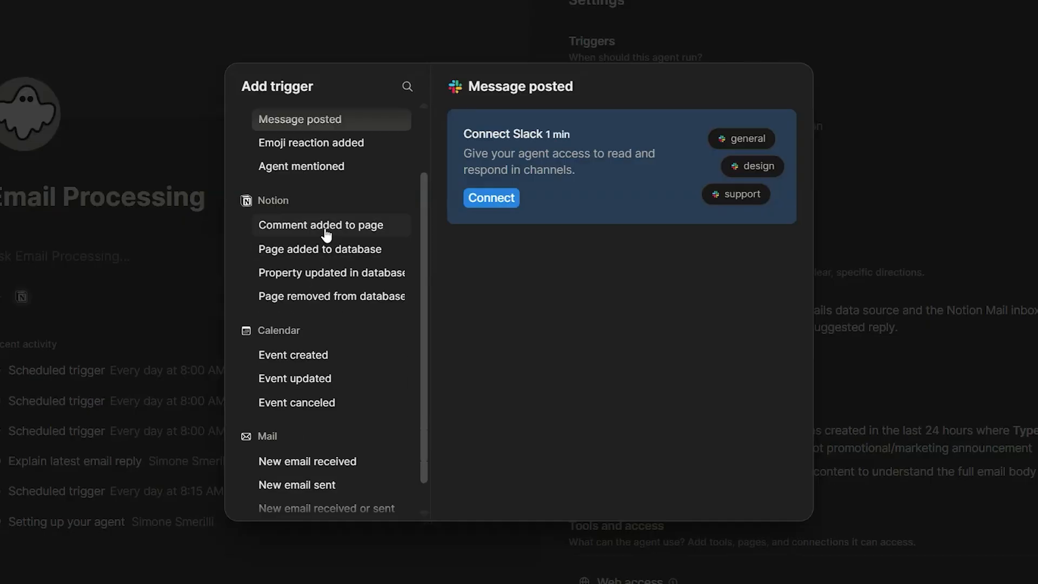
{"action": "scroll", "coordinate": [315, 336], "scroll_direction": "down", "scroll_amount": 1}
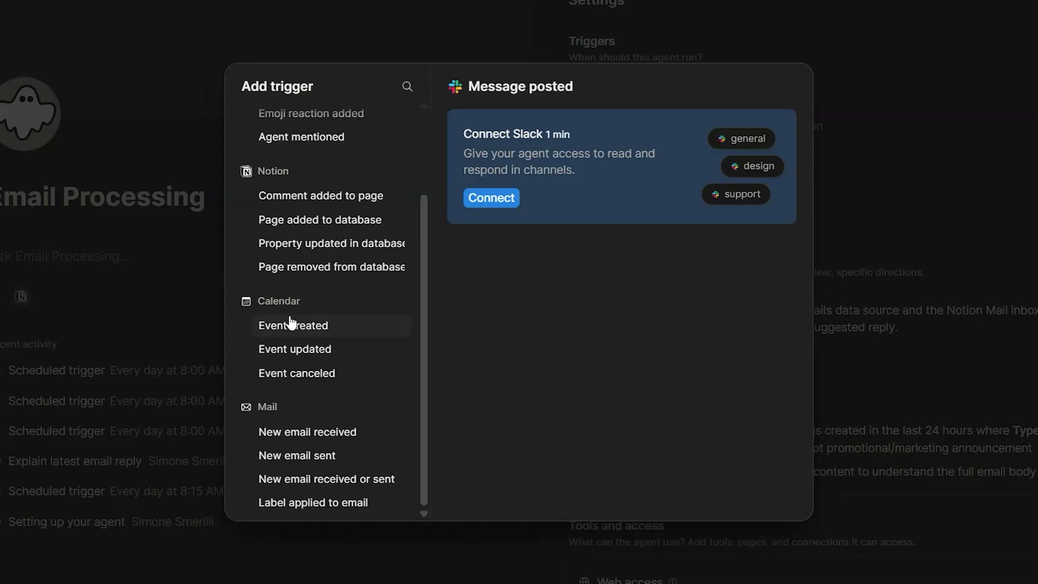
{"action": "left_click", "coordinate": [953, 294]}
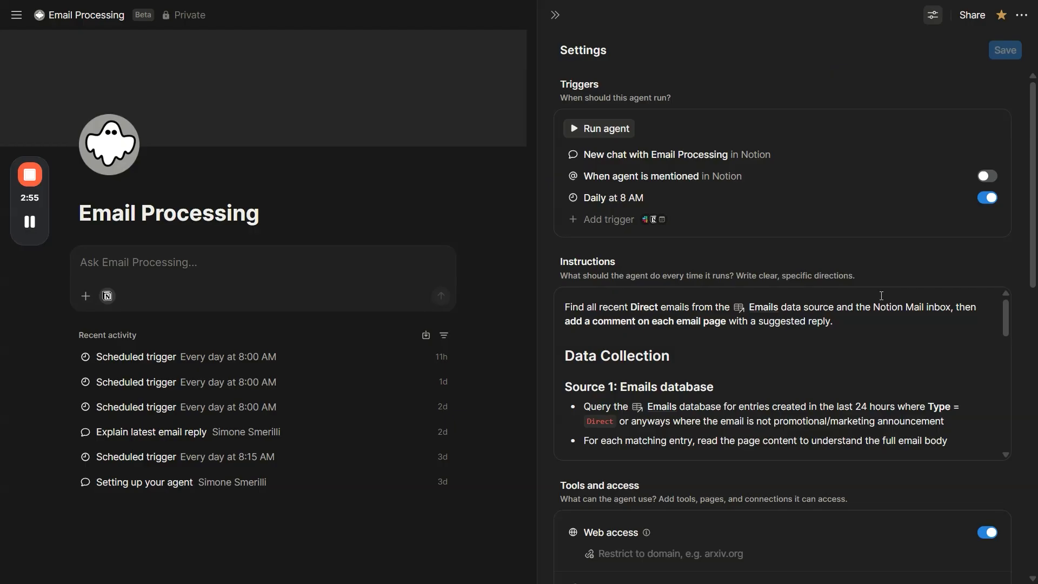
{"action": "left_click_drag", "start_coordinate": [584, 155], "coordinate": [705, 155]}
{"action": "left_click", "coordinate": [686, 177]}
Step: Open the agent's instructions as a page and read through all sections, from Data Collection to Completion
{"action": "scroll", "coordinate": [740, 264], "scroll_direction": "down", "scroll_amount": 1}
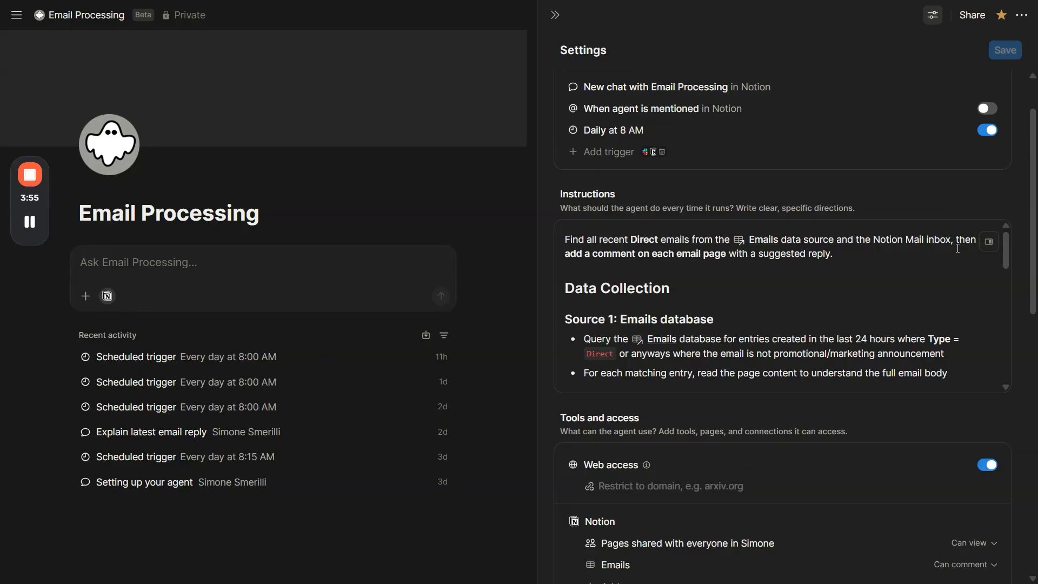
{"action": "left_click", "coordinate": [989, 242]}
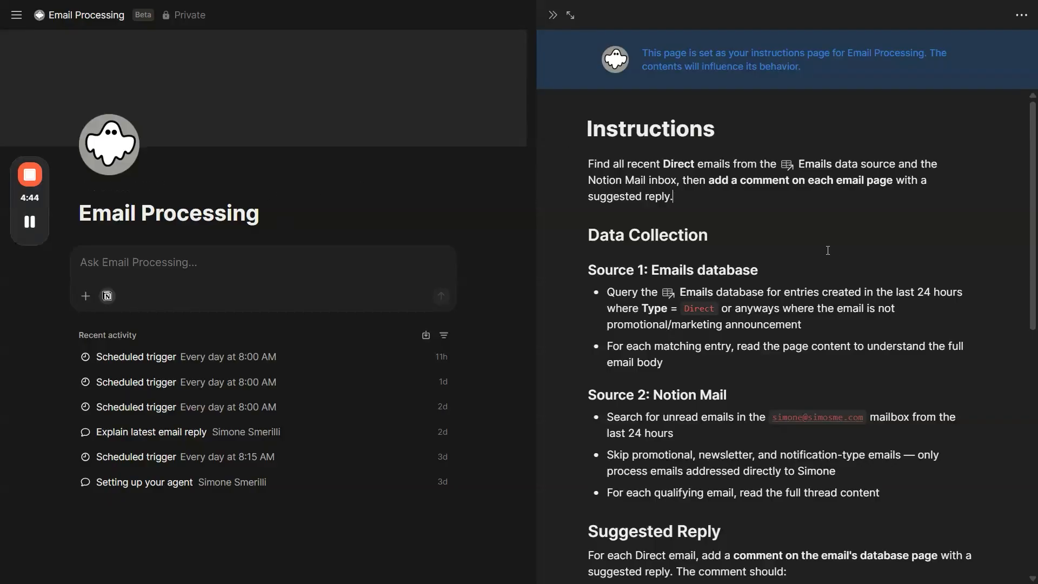
{"action": "scroll", "coordinate": [784, 230], "scroll_direction": "down", "scroll_amount": 3}
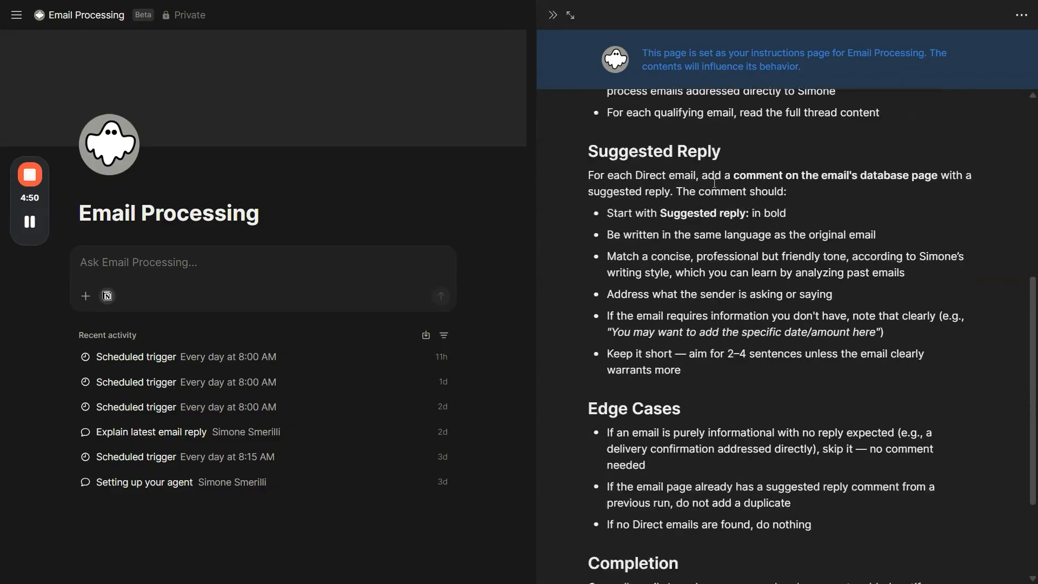
{"action": "scroll", "coordinate": [778, 278], "scroll_direction": "down", "scroll_amount": 4}
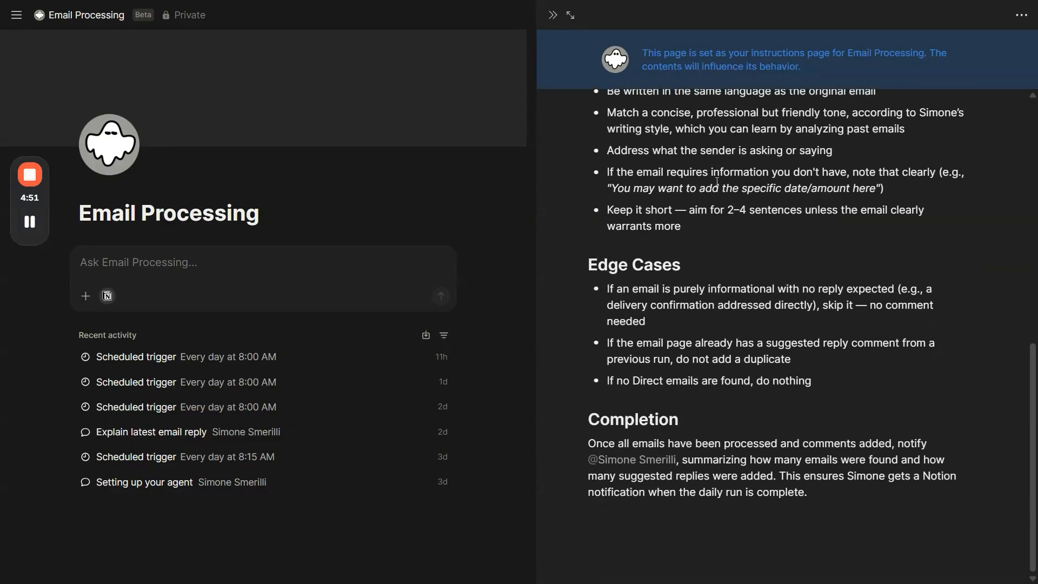
{"action": "scroll", "coordinate": [779, 278], "scroll_direction": "up", "scroll_amount": 3}
{"action": "scroll", "coordinate": [727, 281], "scroll_direction": "up", "scroll_amount": 7}
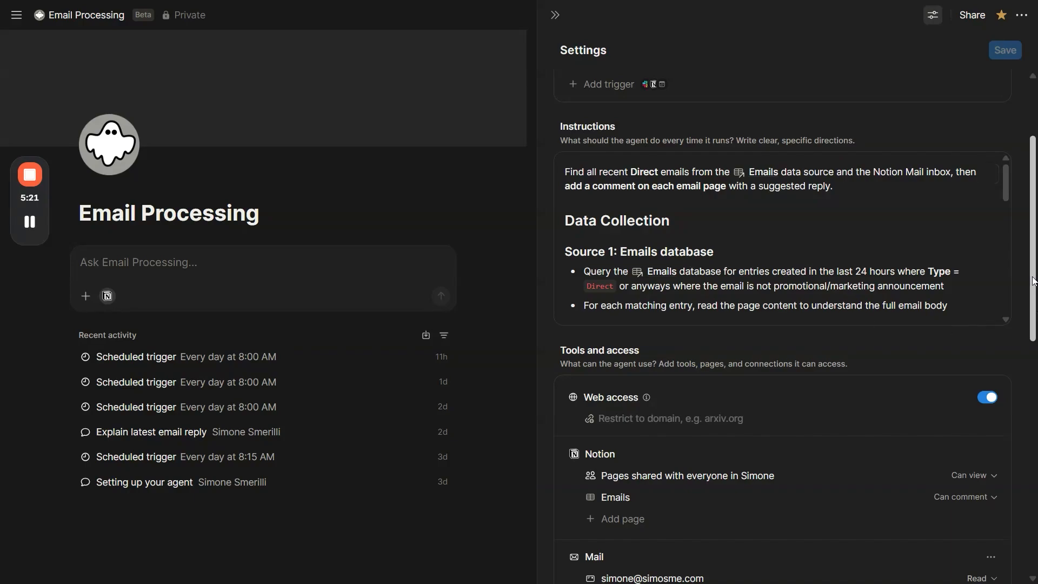
Step: Review the agent's tools and access and check which permission levels are offered for the Emails database
{"action": "left_click_drag", "start_coordinate": [1033, 281], "coordinate": [1034, 295]}
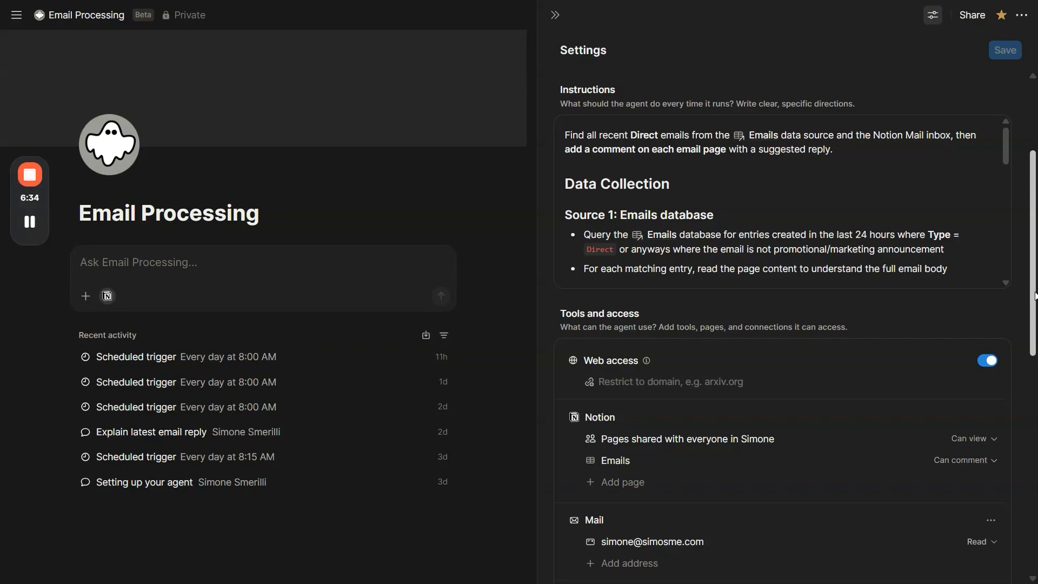
{"action": "scroll", "coordinate": [1034, 296], "scroll_direction": "down", "scroll_amount": 5}
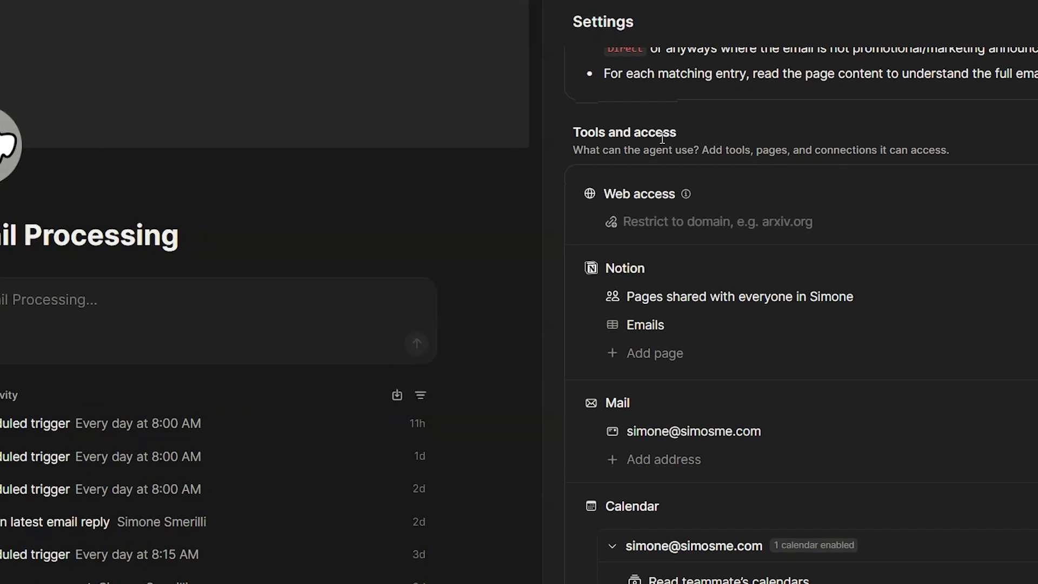
{"action": "mouse_move", "coordinate": [690, 198]}
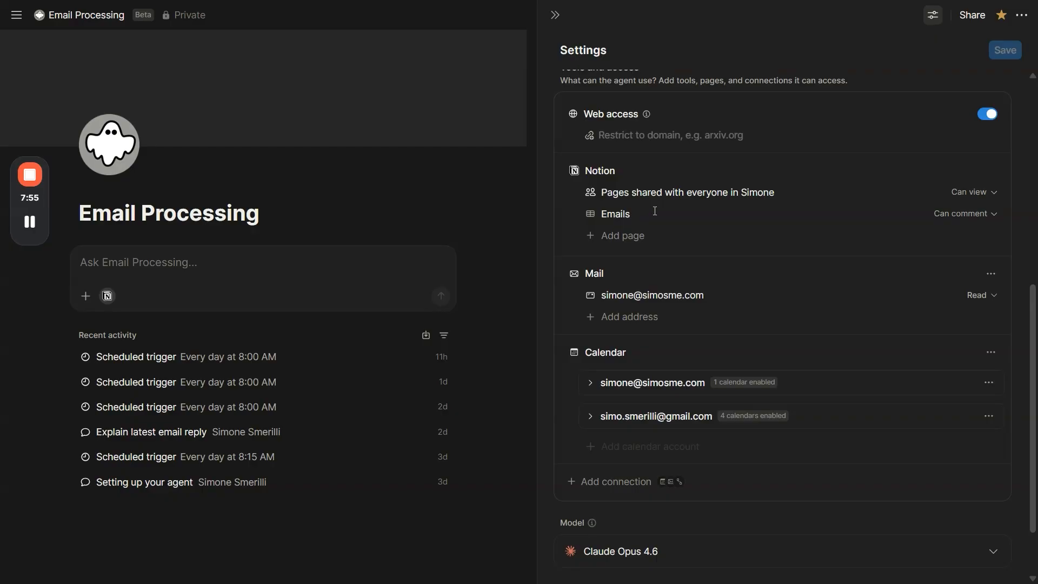
{"action": "left_click", "coordinate": [956, 214]}
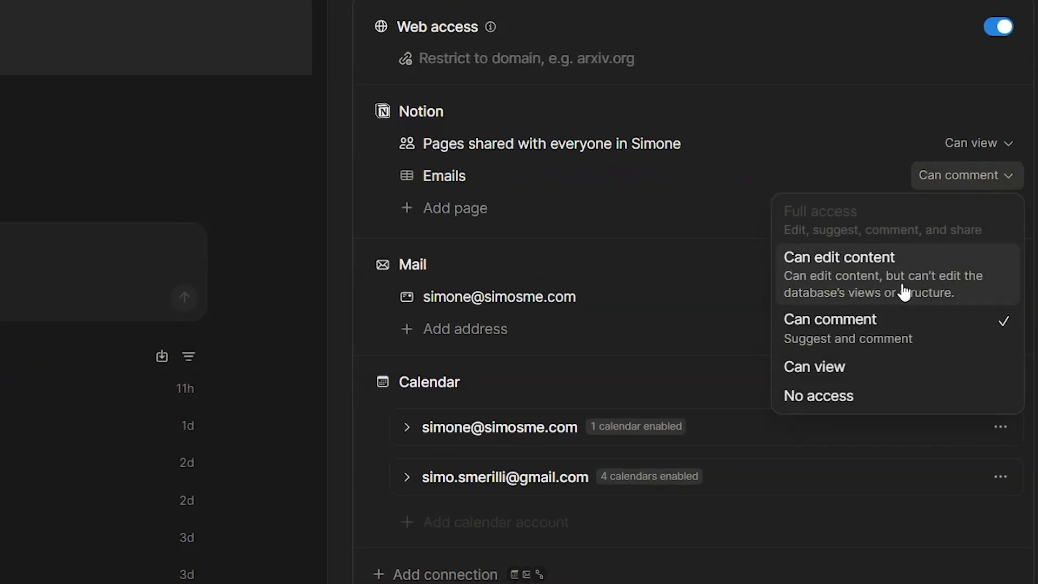
{"action": "left_click", "coordinate": [602, 179]}
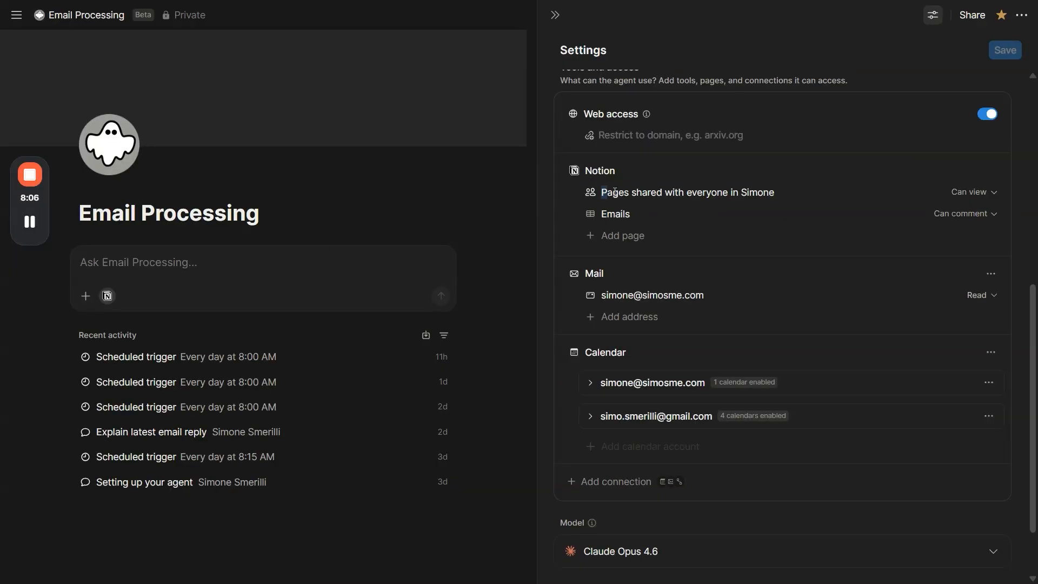
Step: Examine the agent's access to workspace-shared pages and compare it with the instructions
{"action": "left_click_drag", "start_coordinate": [601, 193], "coordinate": [776, 198]}
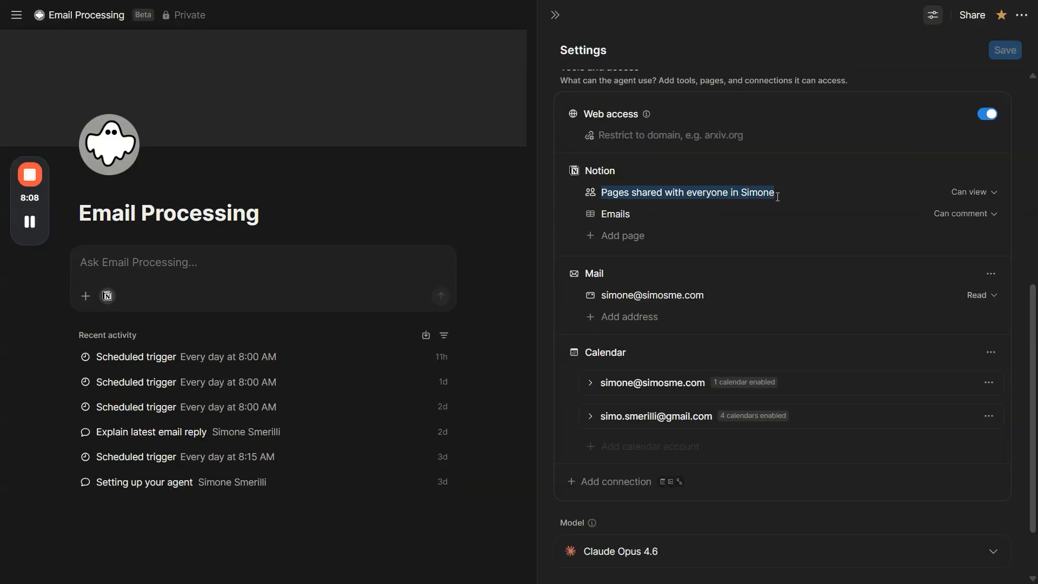
{"action": "left_click", "coordinate": [777, 197]}
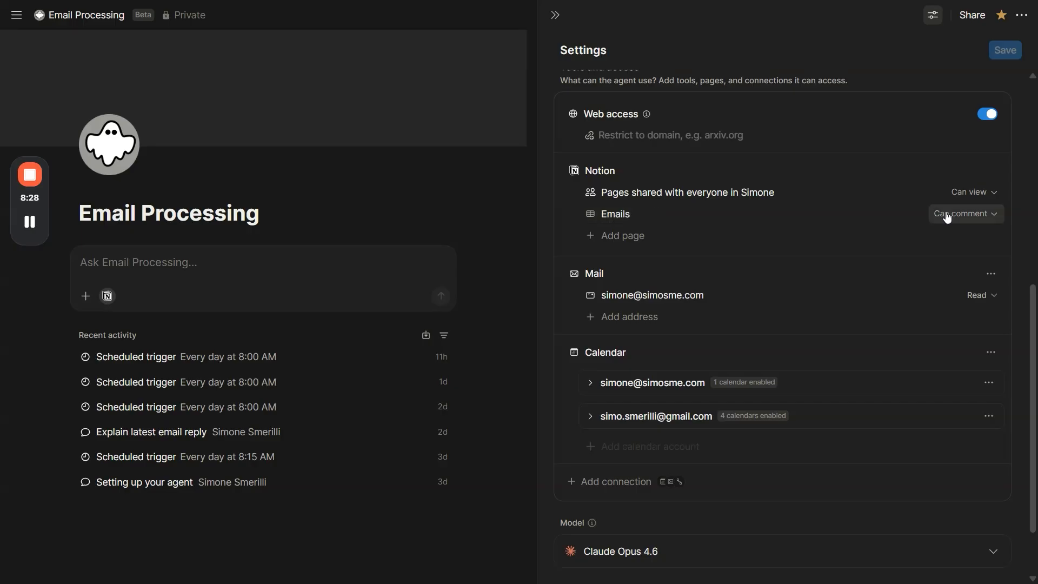
{"action": "scroll", "coordinate": [714, 238], "scroll_direction": "up", "scroll_amount": 3}
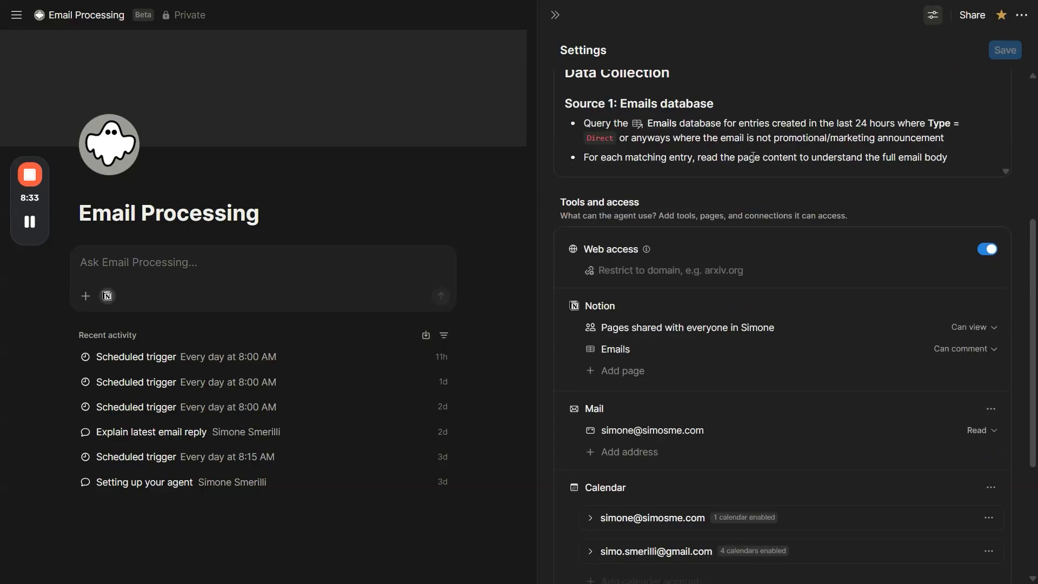
{"action": "scroll", "coordinate": [756, 162], "scroll_direction": "up", "scroll_amount": 2}
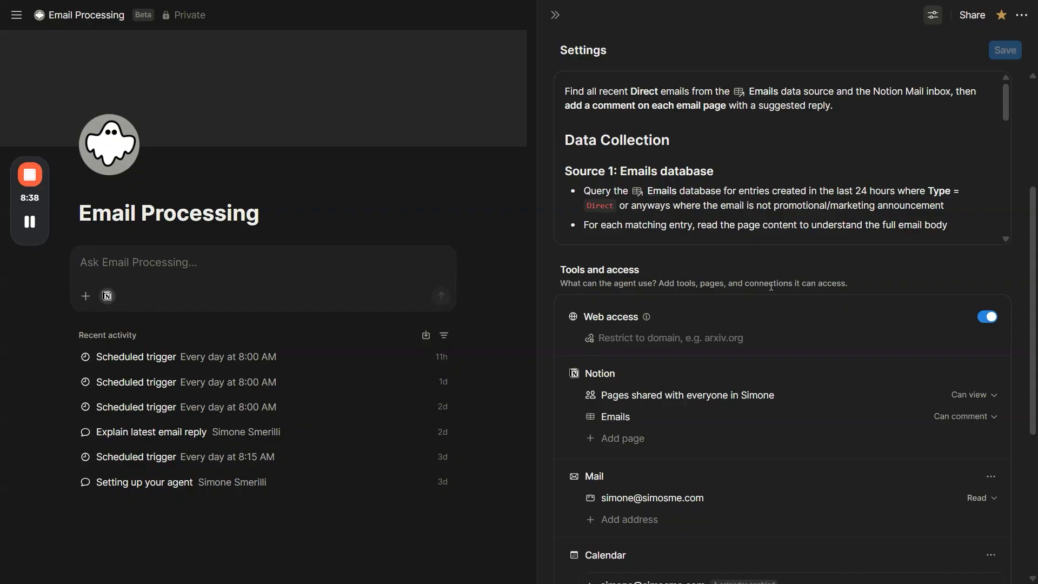
{"action": "left_click_drag", "start_coordinate": [1036, 274], "coordinate": [1035, 281]}
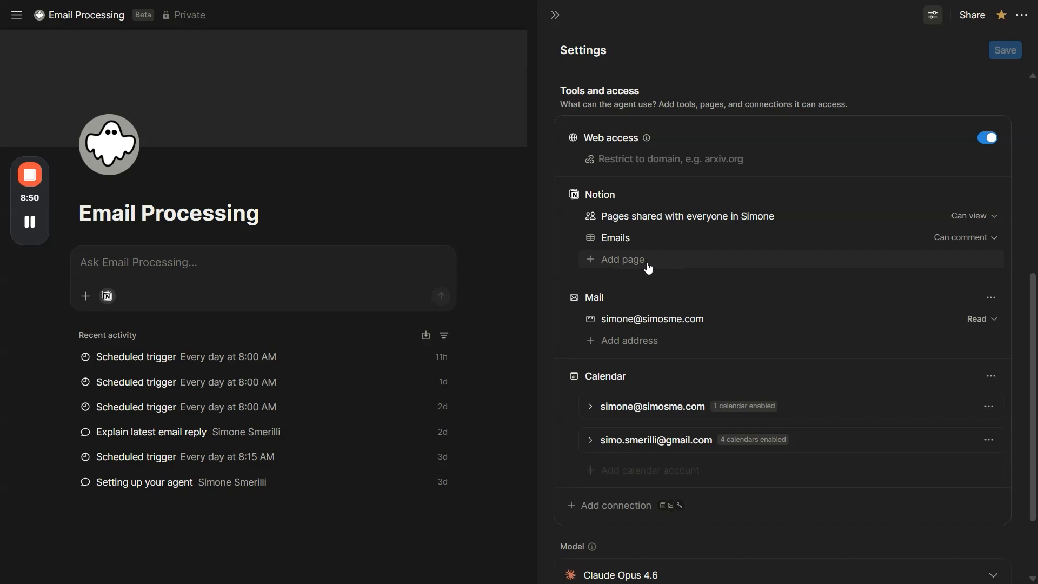
Step: Check the Emails database permission again and view the connections that can be added to the agent
{"action": "left_click", "coordinate": [952, 238]}
{"action": "left_click", "coordinate": [632, 505]}
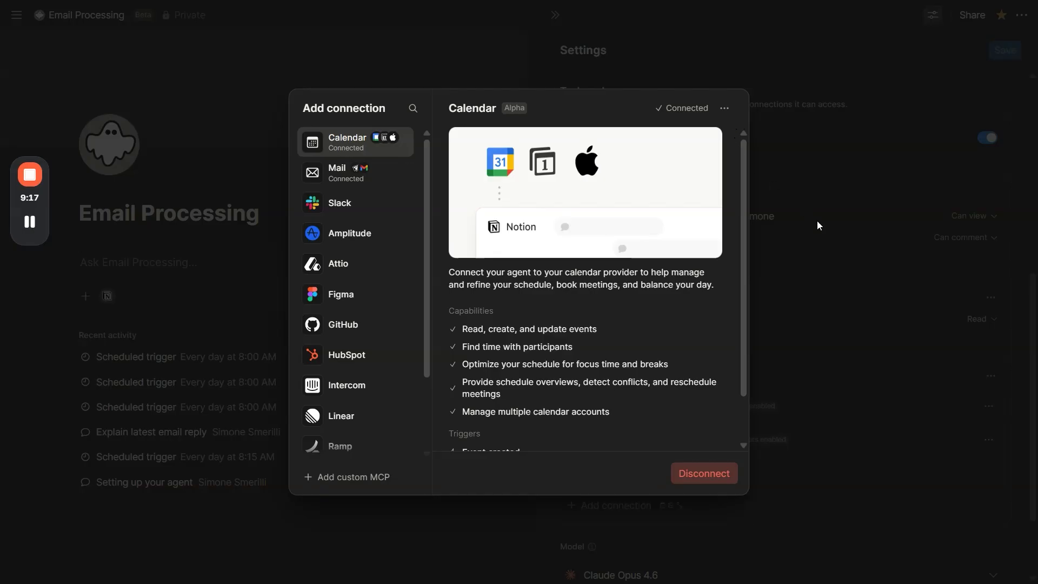
{"action": "left_click", "coordinate": [817, 221]}
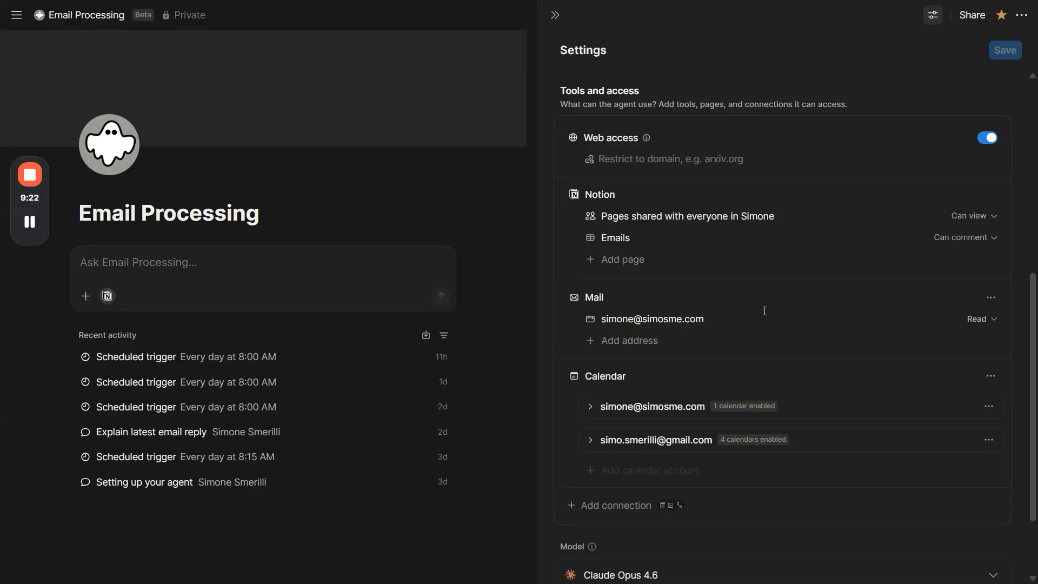
Step: View how to connect another mail address and which permissions the connected mailbox offers, leaving both unchanged
{"action": "left_click", "coordinate": [643, 343]}
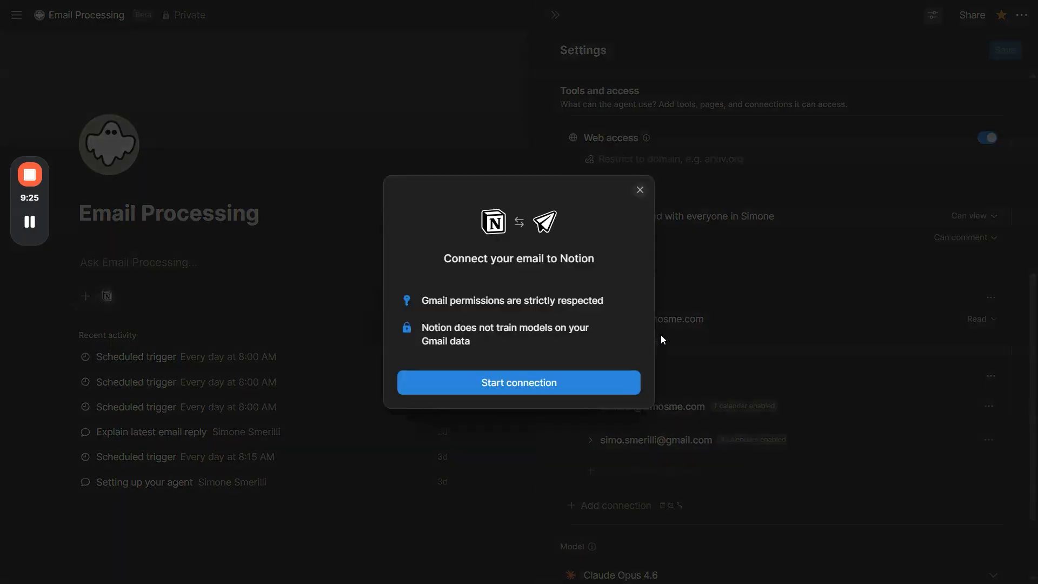
{"action": "left_click", "coordinate": [642, 189]}
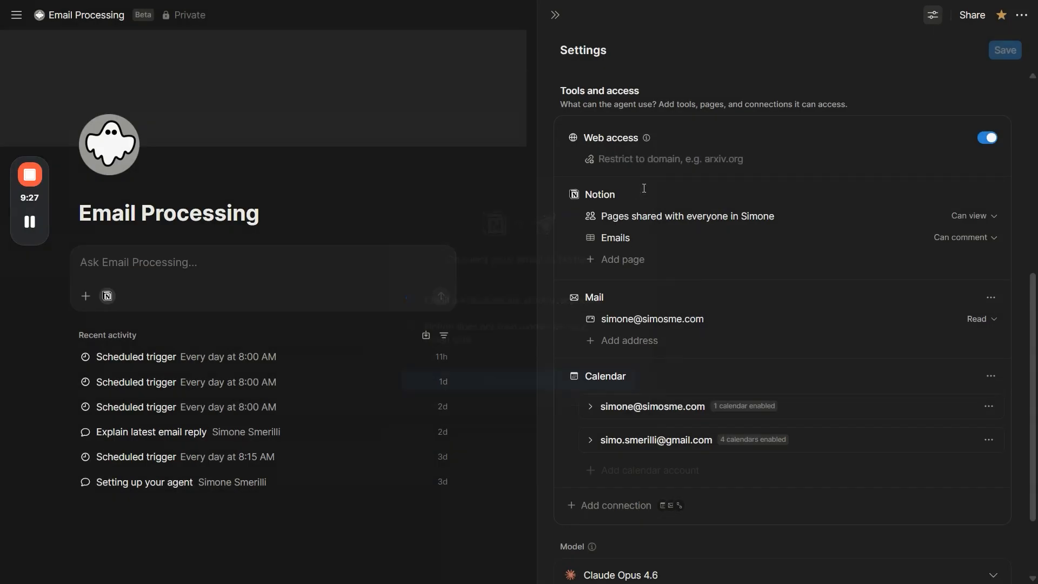
{"action": "left_click", "coordinate": [976, 318]}
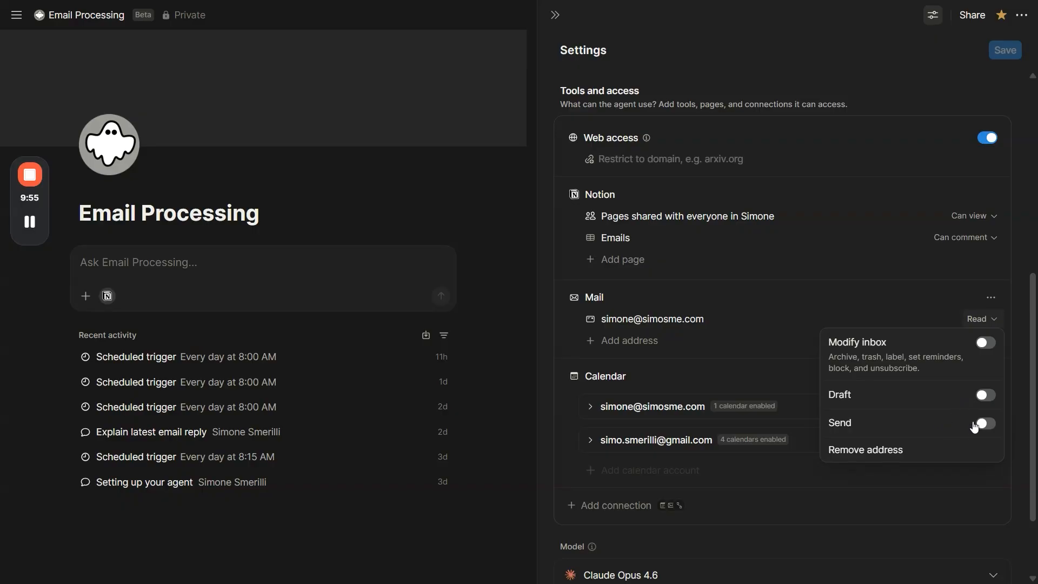
{"action": "left_click", "coordinate": [673, 319]}
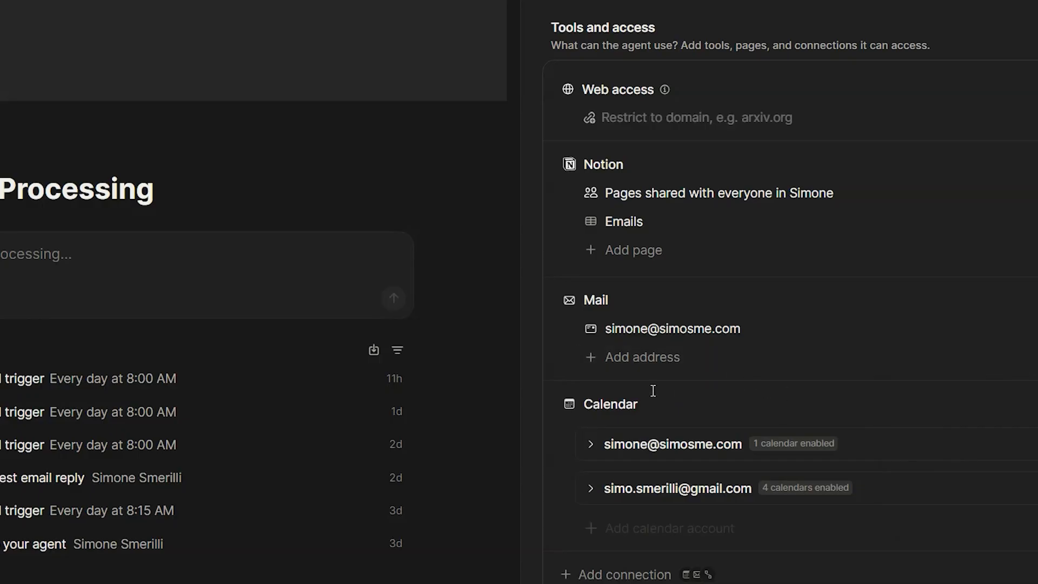
Step: Expand the first calendar account and check which permission levels its default calendar offers, leaving them unchanged
{"action": "left_click", "coordinate": [639, 484]}
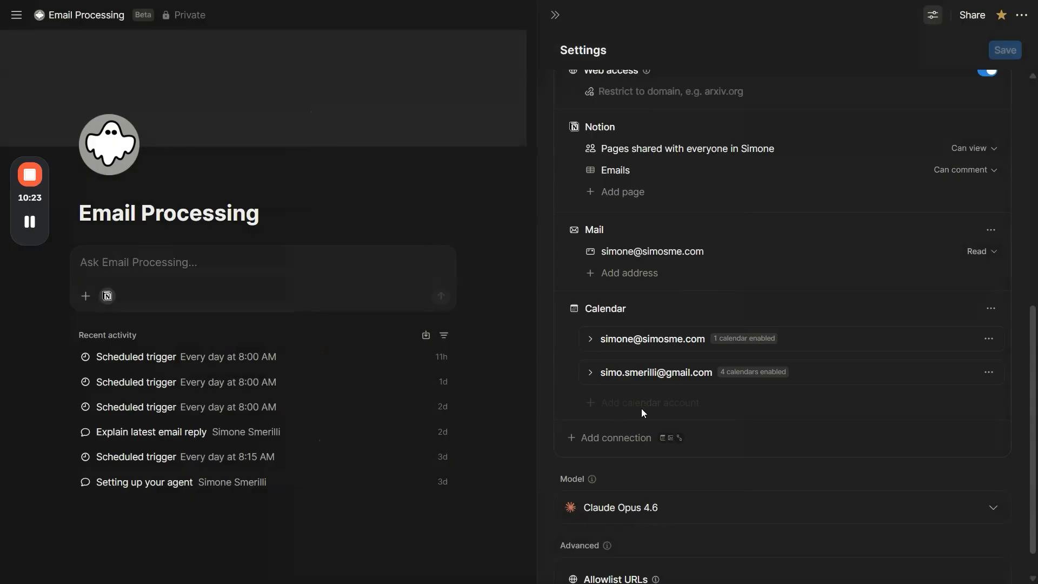
{"action": "left_click", "coordinate": [646, 340]}
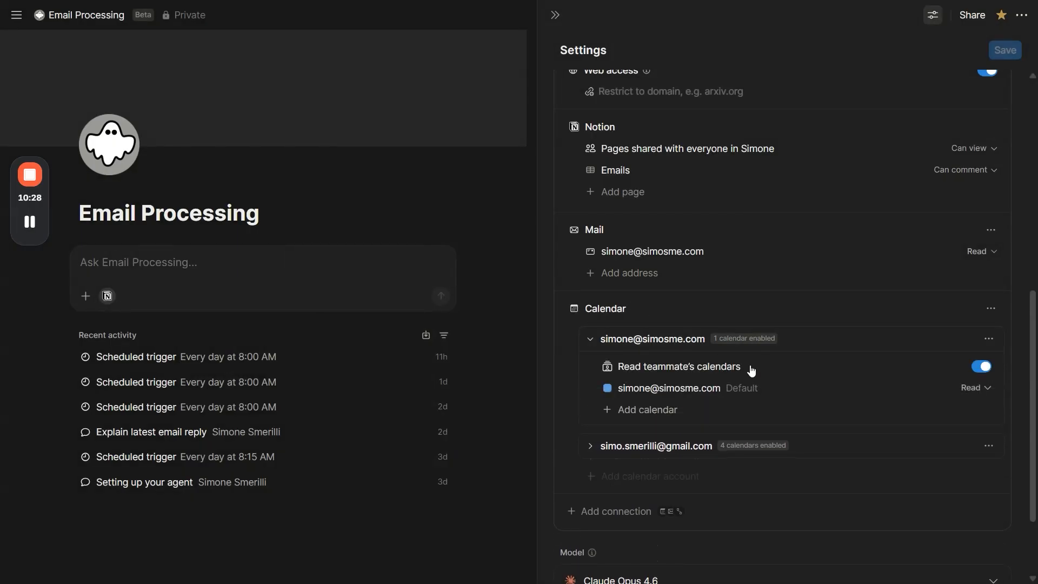
{"action": "left_click", "coordinate": [973, 388]}
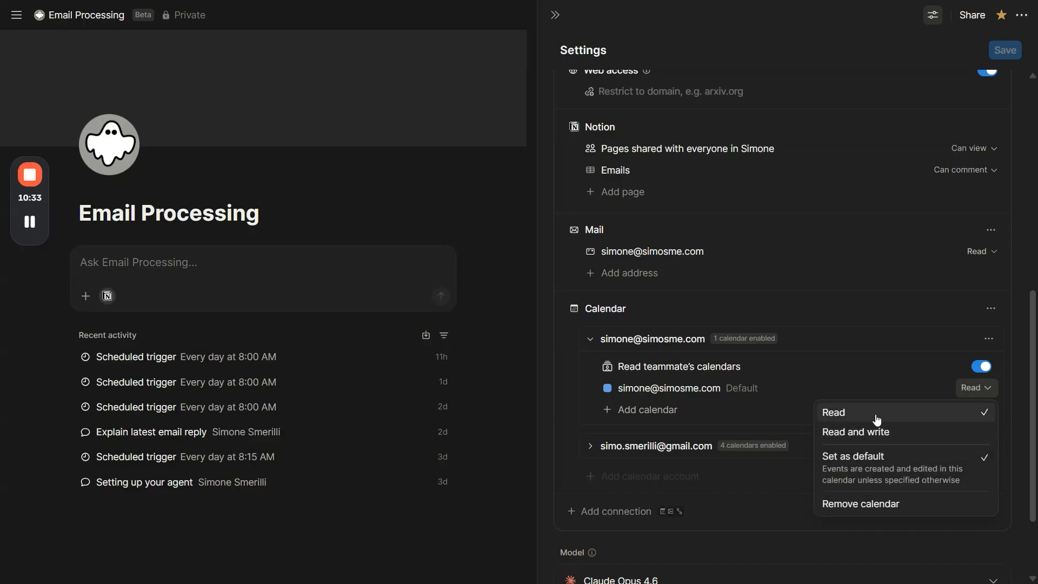
{"action": "left_click", "coordinate": [751, 393]}
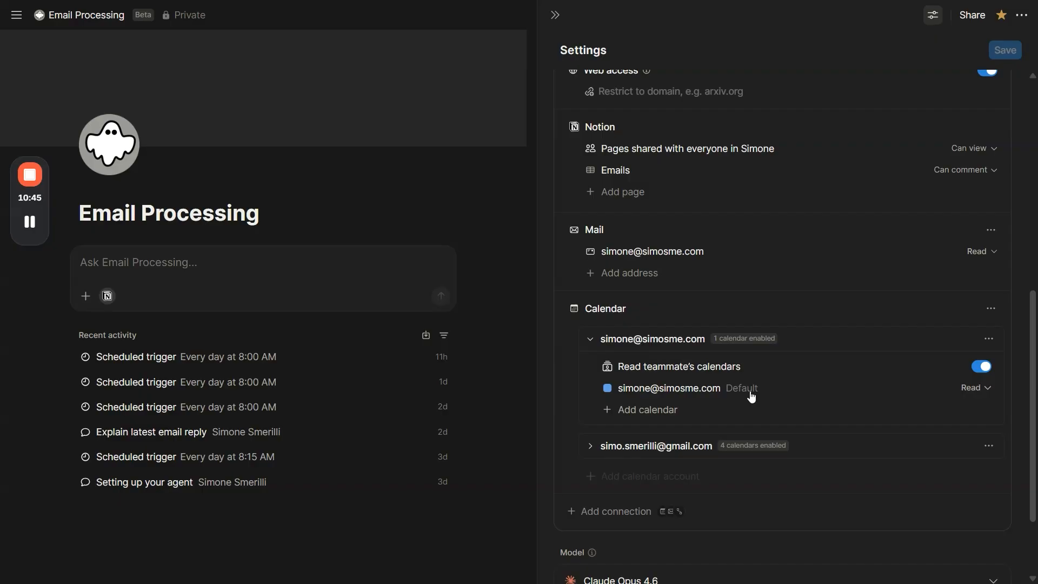
{"action": "left_click", "coordinate": [819, 337]}
Step: Look through the connections that can be added to the agent, including what the Slack connection offers
{"action": "left_click", "coordinate": [616, 437]}
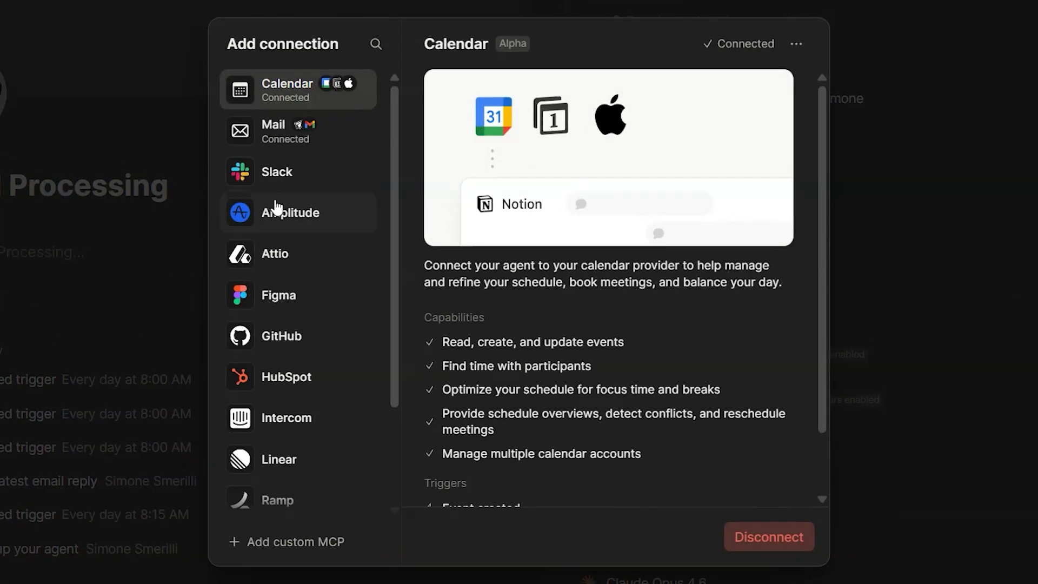
{"action": "scroll", "coordinate": [292, 273], "scroll_direction": "down", "scroll_amount": 3}
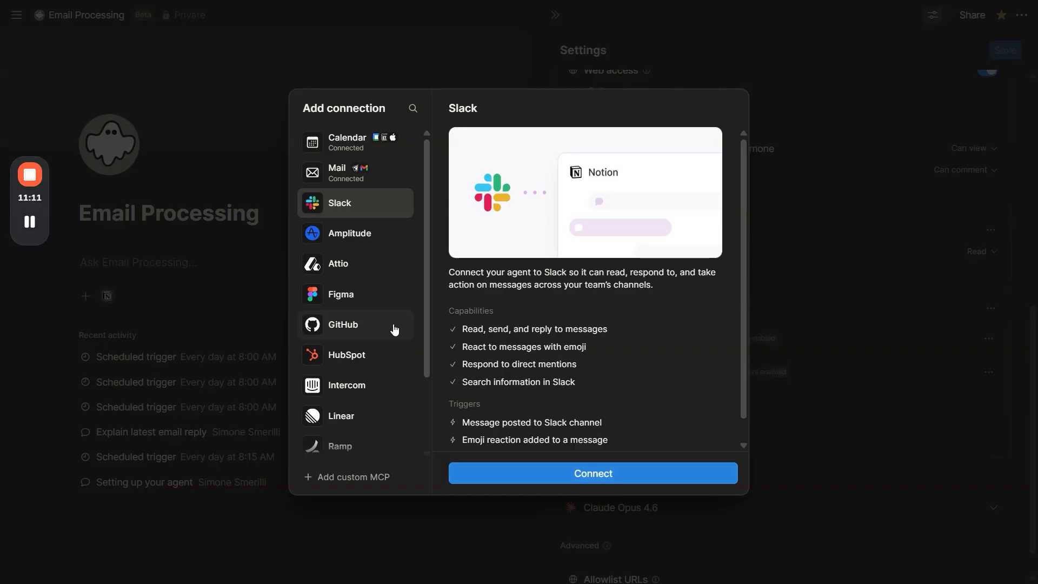
{"action": "scroll", "coordinate": [383, 318], "scroll_direction": "down", "scroll_amount": 1}
{"action": "scroll", "coordinate": [384, 318], "scroll_direction": "down", "scroll_amount": 3}
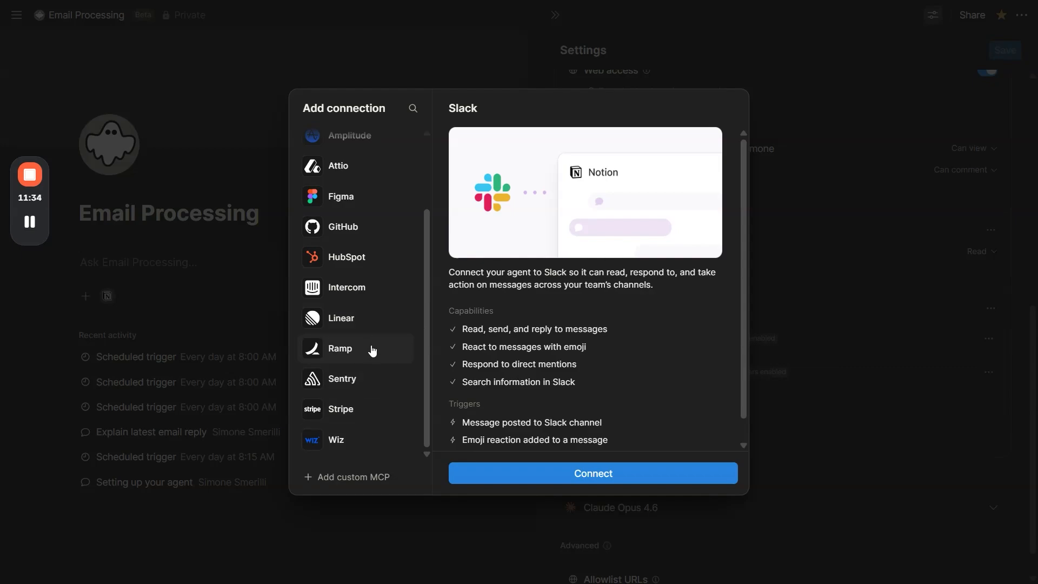
{"action": "scroll", "coordinate": [368, 435], "scroll_direction": "up", "scroll_amount": 3}
{"action": "scroll", "coordinate": [368, 427], "scroll_direction": "down", "scroll_amount": 3}
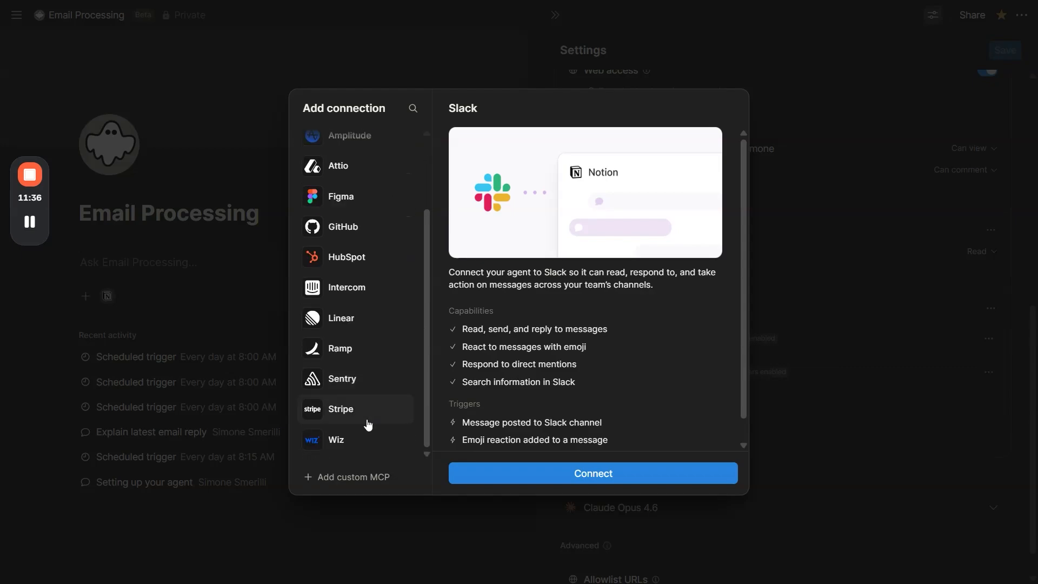
Step: Start adding a custom MCP server and examine the MCP server URL it asks for
{"action": "left_click", "coordinate": [338, 477]}
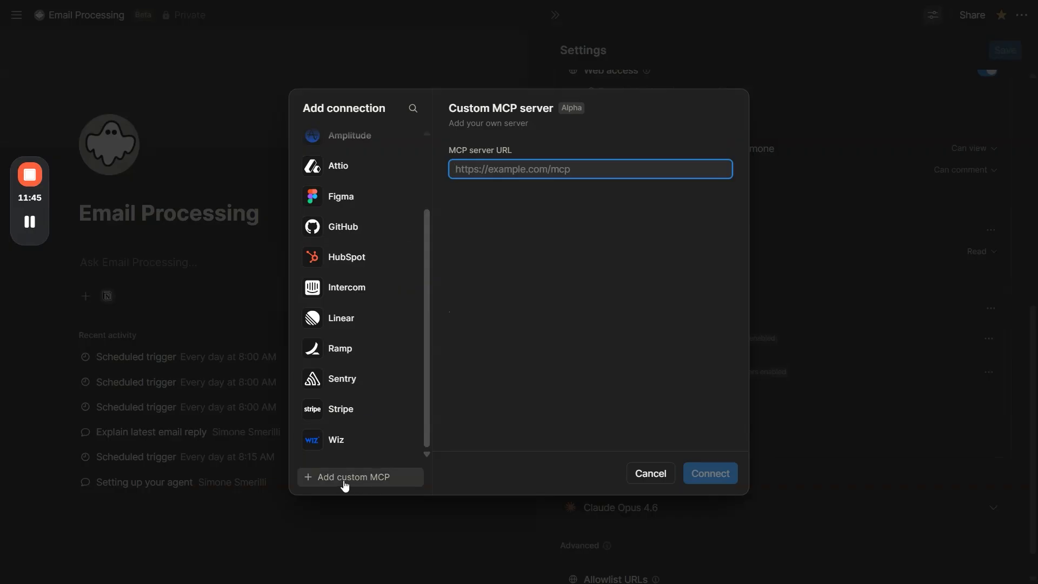
{"action": "left_click_drag", "start_coordinate": [459, 151], "coordinate": [517, 141]}
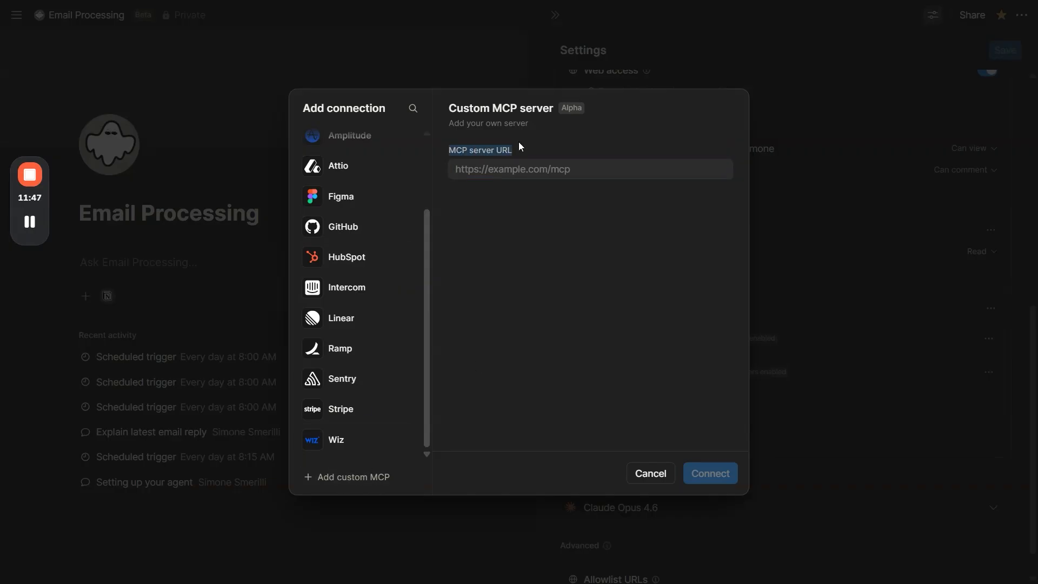
{"action": "left_click", "coordinate": [517, 154]}
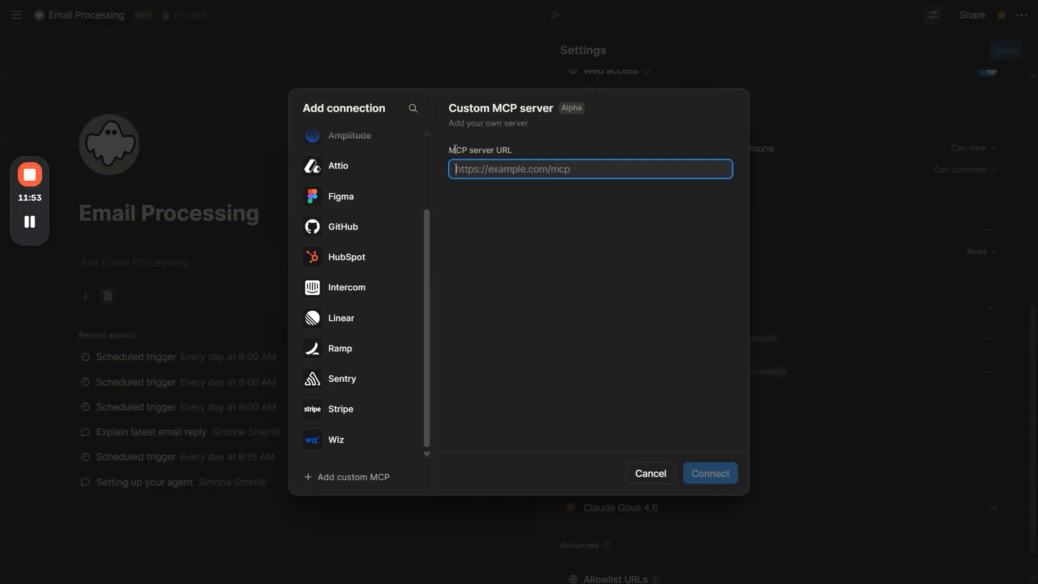
{"action": "left_click_drag", "start_coordinate": [453, 147], "coordinate": [533, 151]}
{"action": "left_click", "coordinate": [533, 151]}
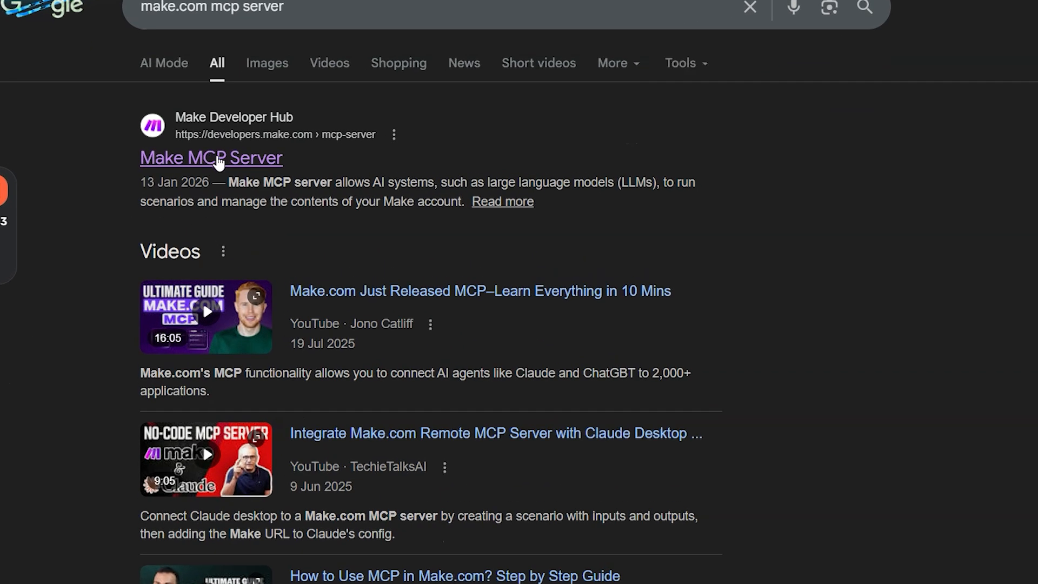
Step: Open Make's MCP Server documentation from the web search results and read about scenario tools and transport methods
{"action": "left_click", "coordinate": [211, 159]}
{"action": "scroll", "coordinate": [550, 225], "scroll_direction": "down", "scroll_amount": 12}
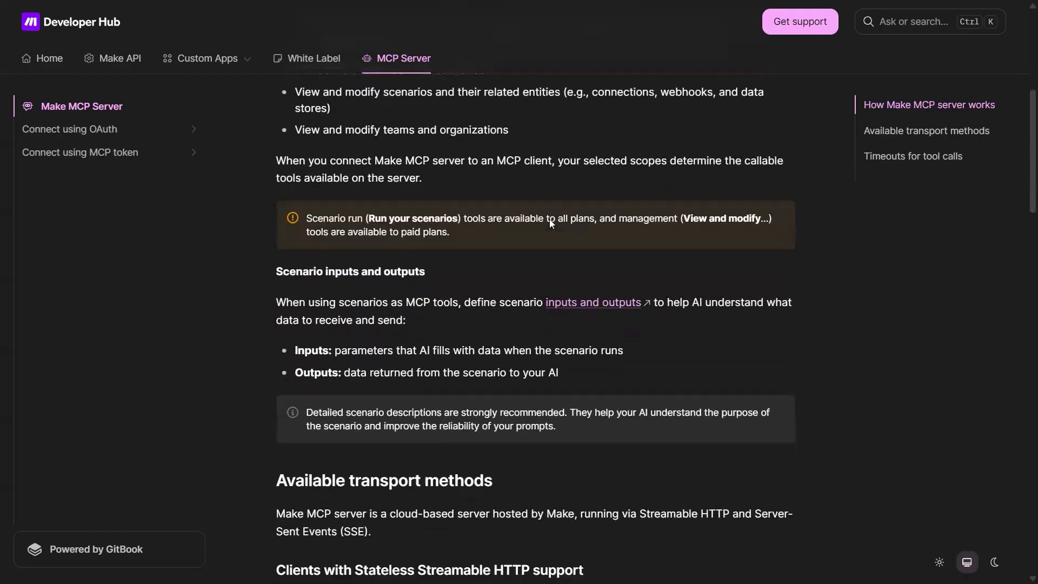
{"action": "left_click_drag", "start_coordinate": [356, 216], "coordinate": [466, 220]}
{"action": "left_click", "coordinate": [458, 219]}
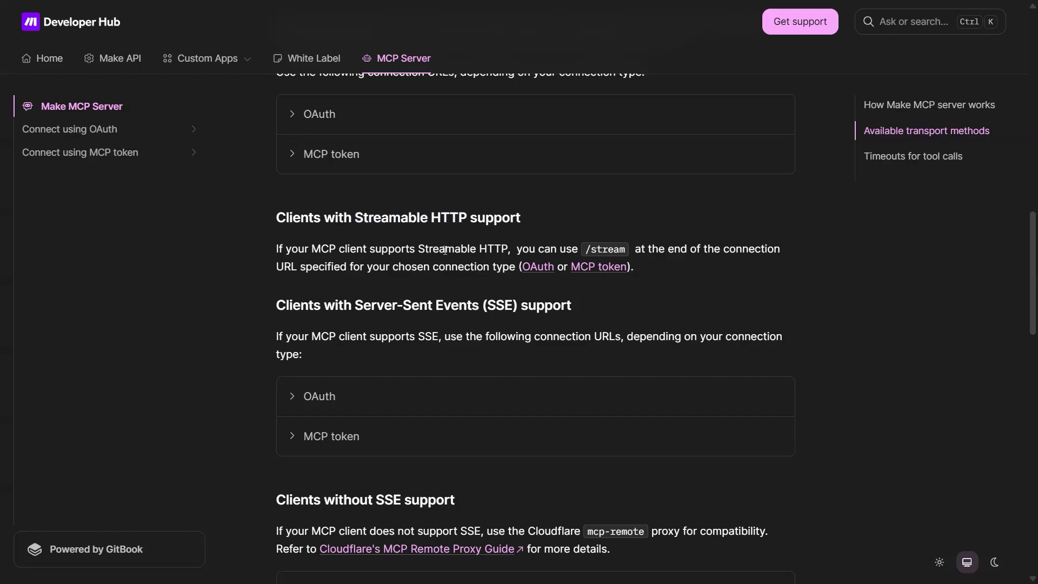
{"action": "scroll", "coordinate": [444, 250], "scroll_direction": "down", "scroll_amount": 1}
{"action": "left_click", "coordinate": [142, 131]}
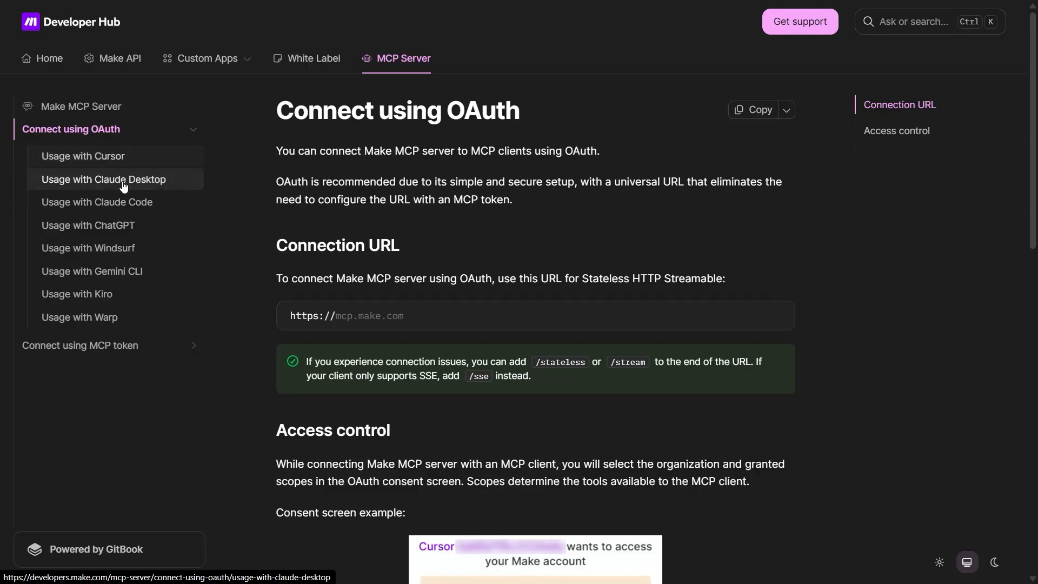
{"action": "left_click", "coordinate": [52, 156]}
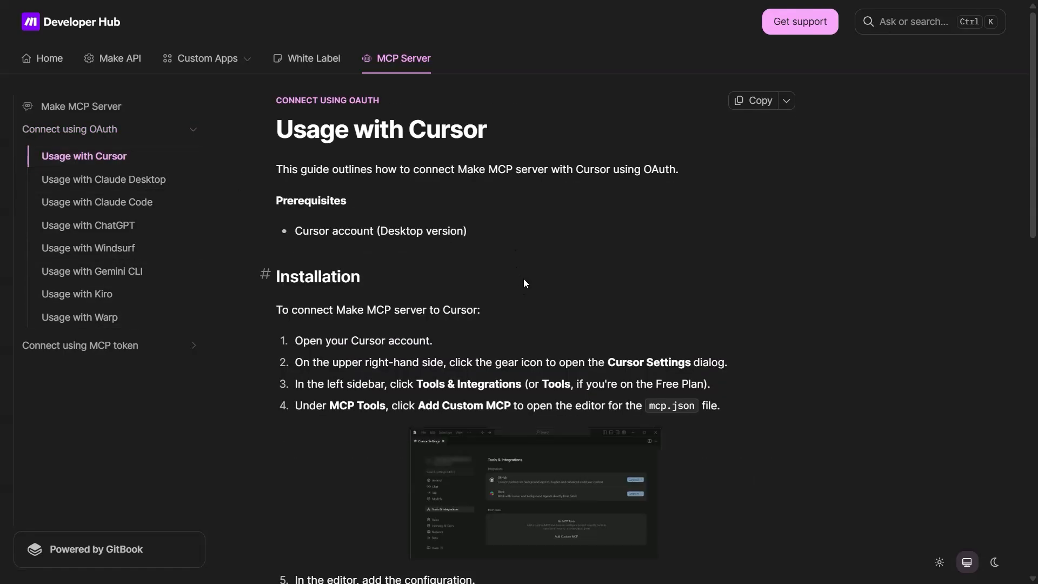
{"action": "scroll", "coordinate": [523, 281], "scroll_direction": "down", "scroll_amount": 5}
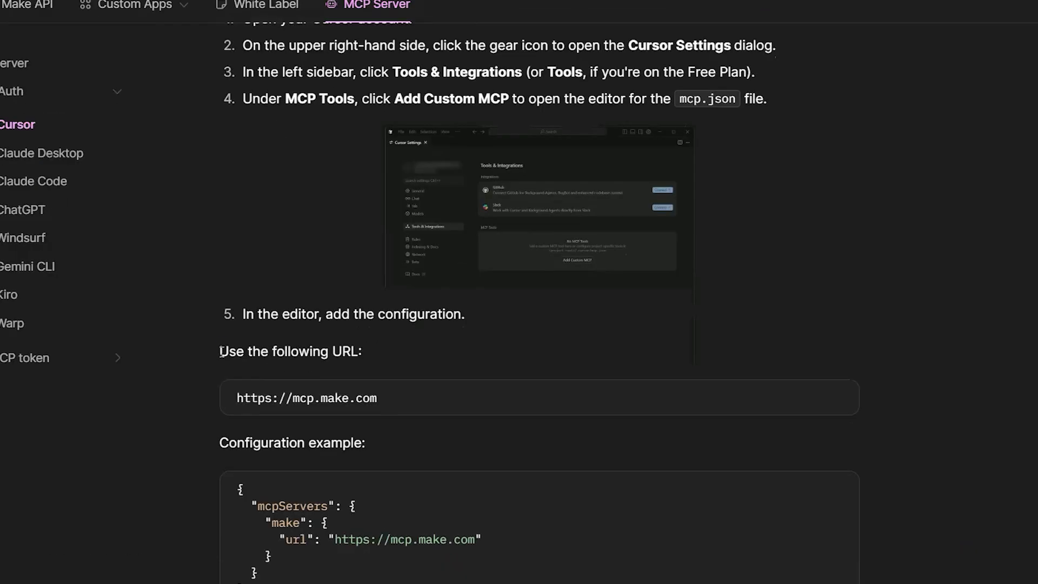
{"action": "left_click_drag", "start_coordinate": [274, 339], "coordinate": [439, 341]}
{"action": "left_click", "coordinate": [351, 372]}
{"action": "triple_click", "coordinate": [381, 402]}
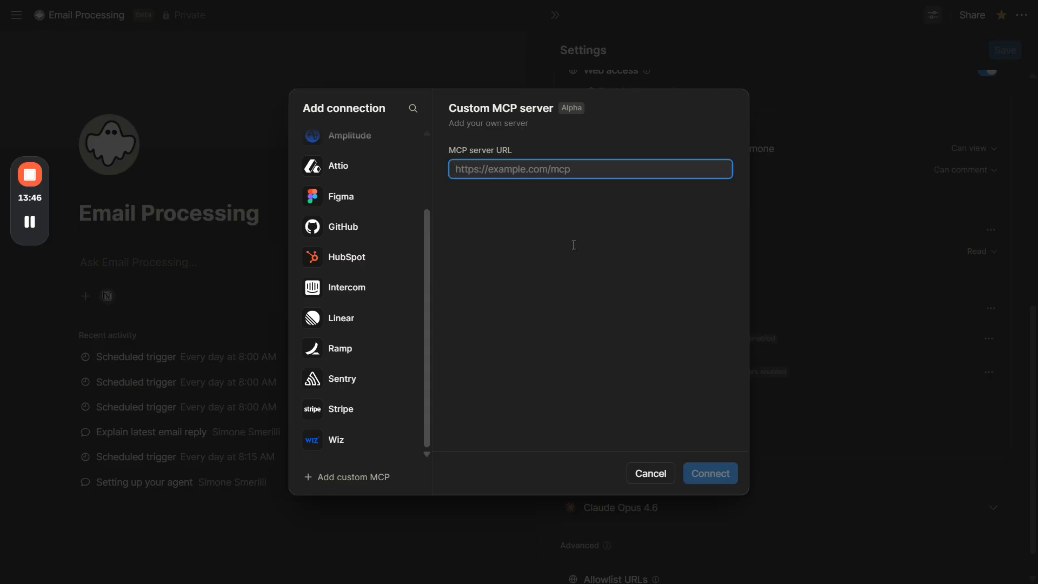
{"action": "type", "text": "https://mcp.make.com"}
{"action": "left_click", "coordinate": [512, 214]}
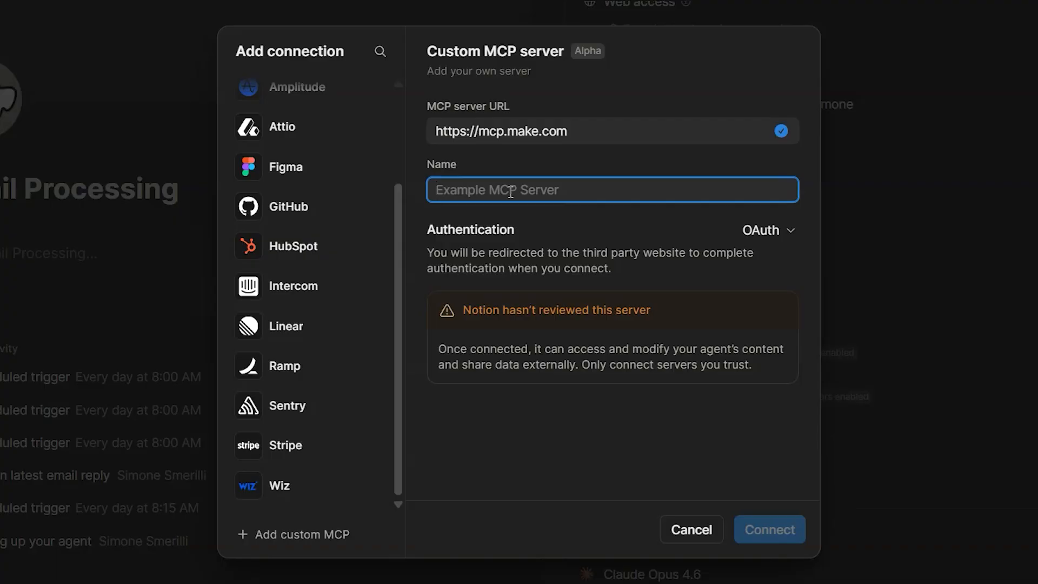
{"action": "type", "text": "Make MCP"}
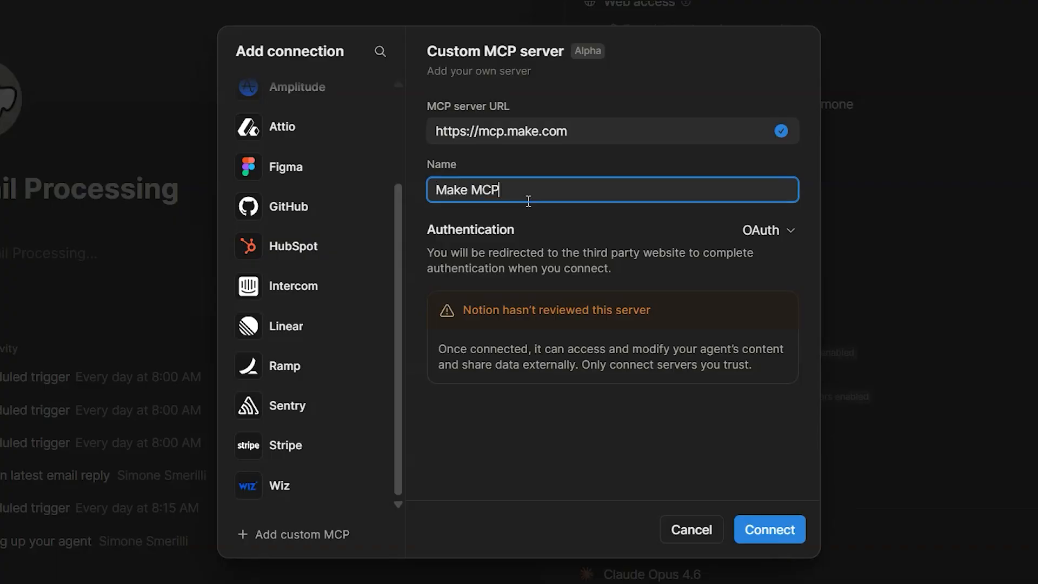
{"action": "left_click", "coordinate": [761, 228]}
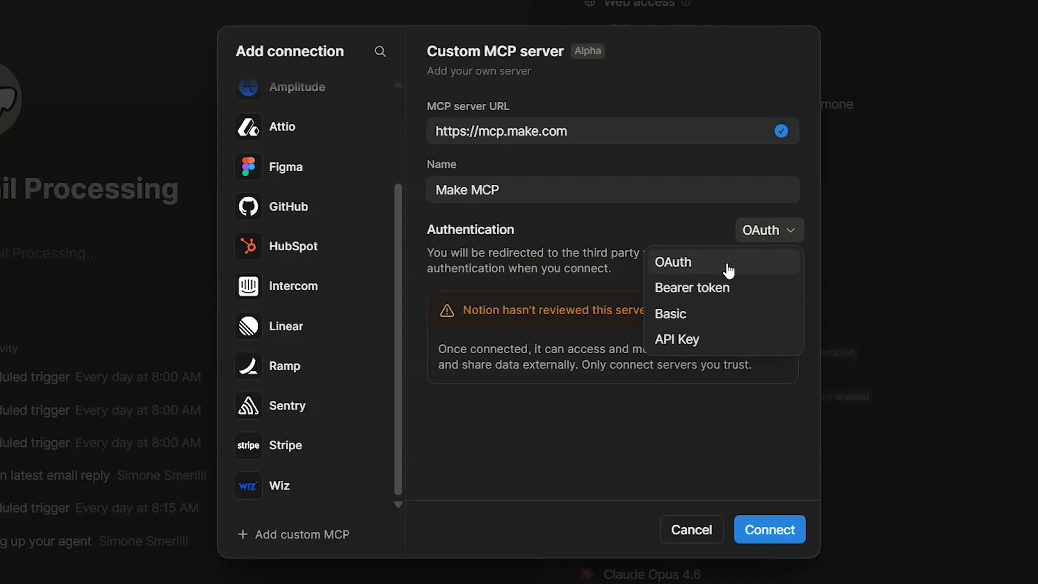
{"action": "left_click", "coordinate": [565, 238]}
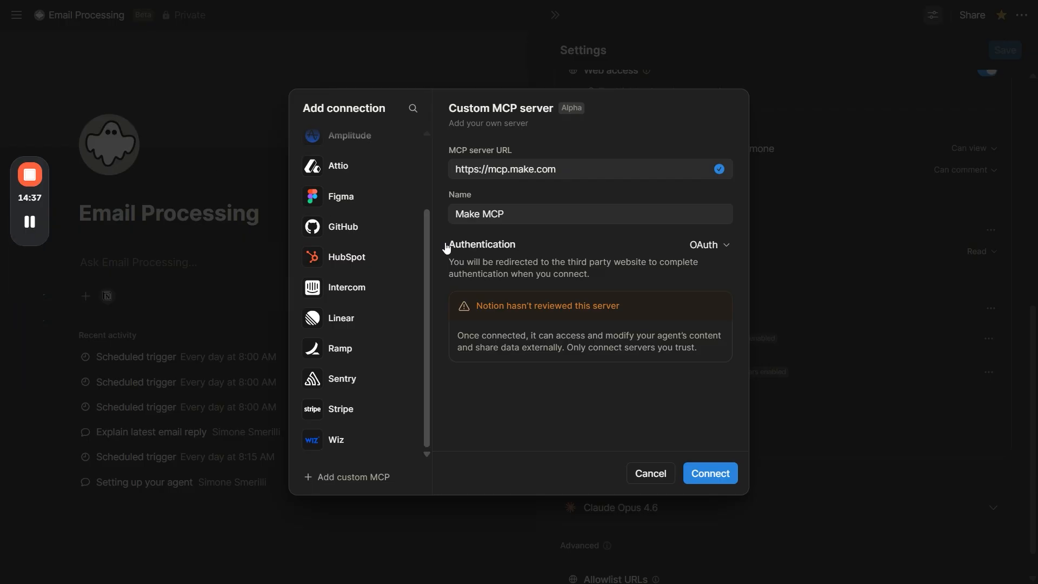
Step: Connect Make MCP, allowing it to run scenarios and to view scenarios, connections, webhooks, keys, data stores, data structures, scenario apps and custom apps
{"action": "left_click", "coordinate": [727, 480]}
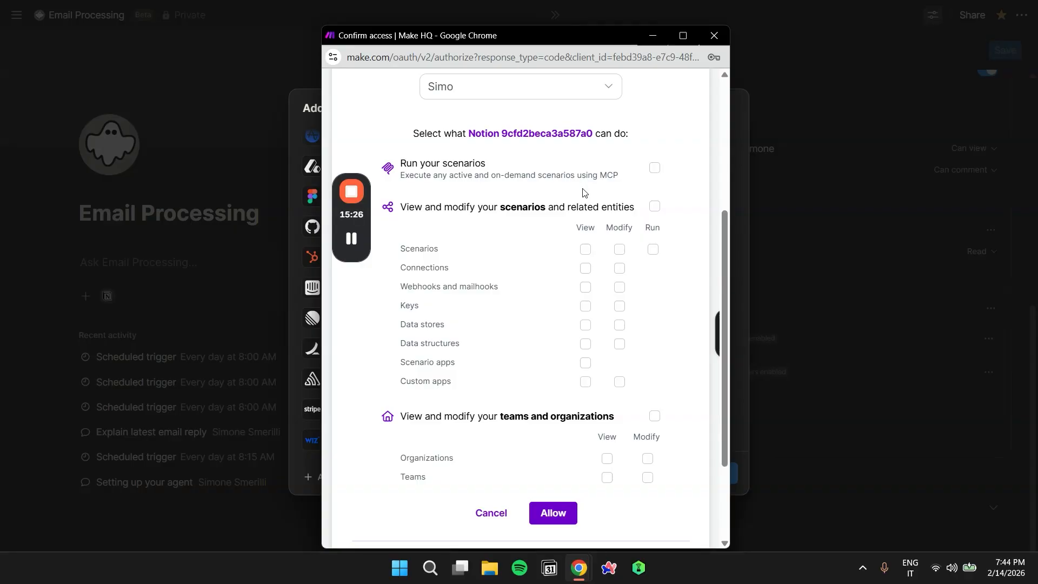
{"action": "left_click", "coordinate": [654, 168]}
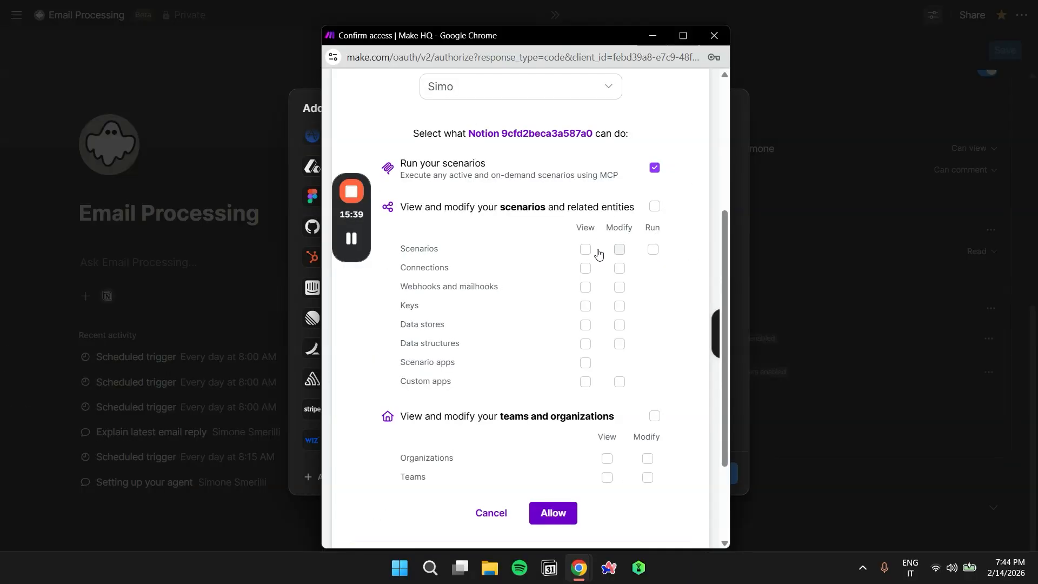
{"action": "left_click", "coordinate": [653, 249]}
{"action": "left_click", "coordinate": [585, 249]}
{"action": "left_click", "coordinate": [585, 268]}
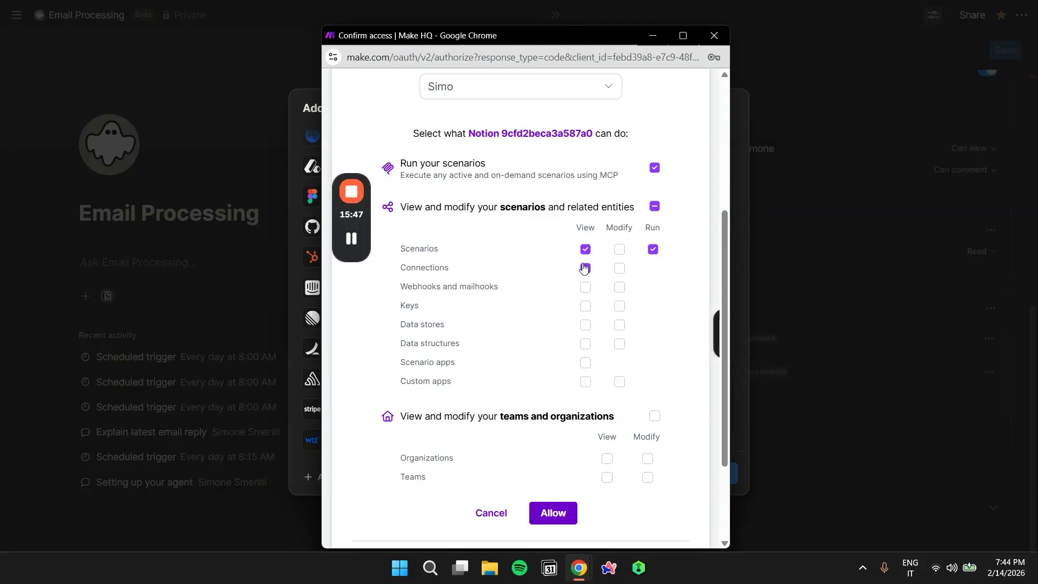
{"action": "left_click", "coordinate": [585, 286]}
{"action": "left_click", "coordinate": [586, 306]}
{"action": "left_click", "coordinate": [585, 324]}
{"action": "left_click", "coordinate": [586, 343]}
{"action": "left_click", "coordinate": [586, 362]}
{"action": "left_click", "coordinate": [586, 381]}
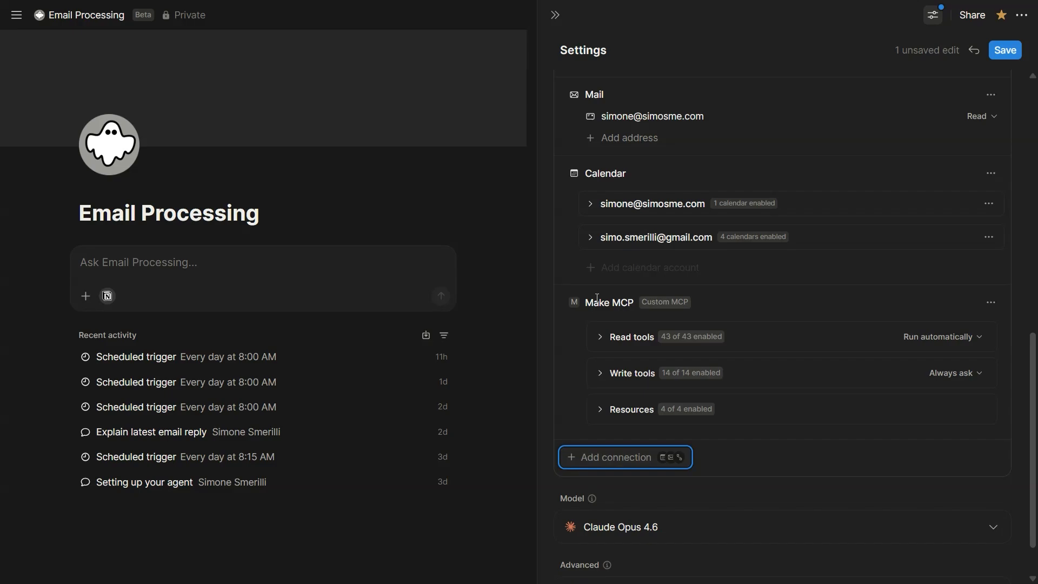
Step: View the management options of the Make MCP connection and the resources it provides
{"action": "left_click", "coordinate": [991, 302]}
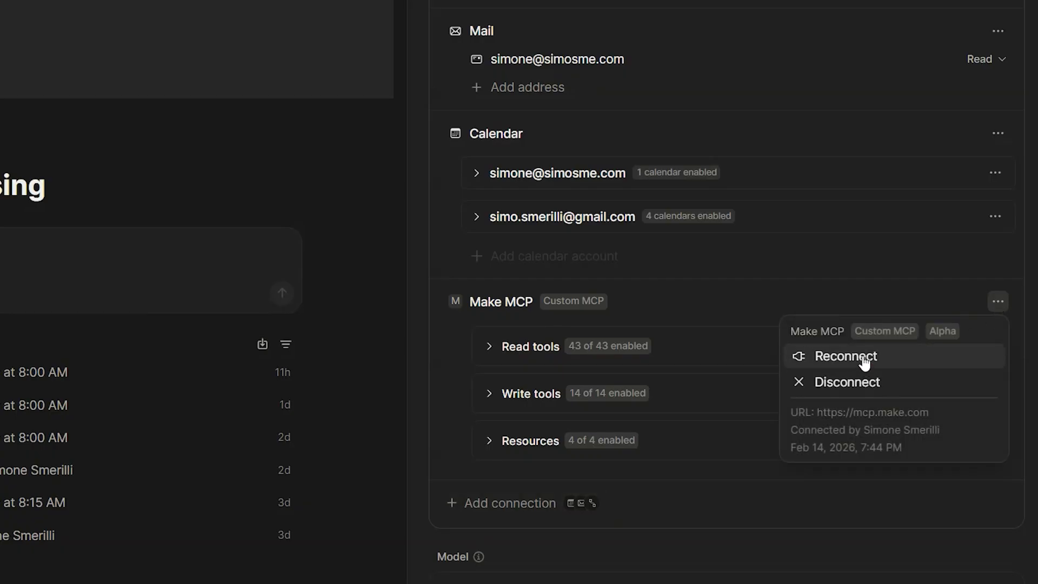
{"action": "left_click", "coordinate": [716, 289]}
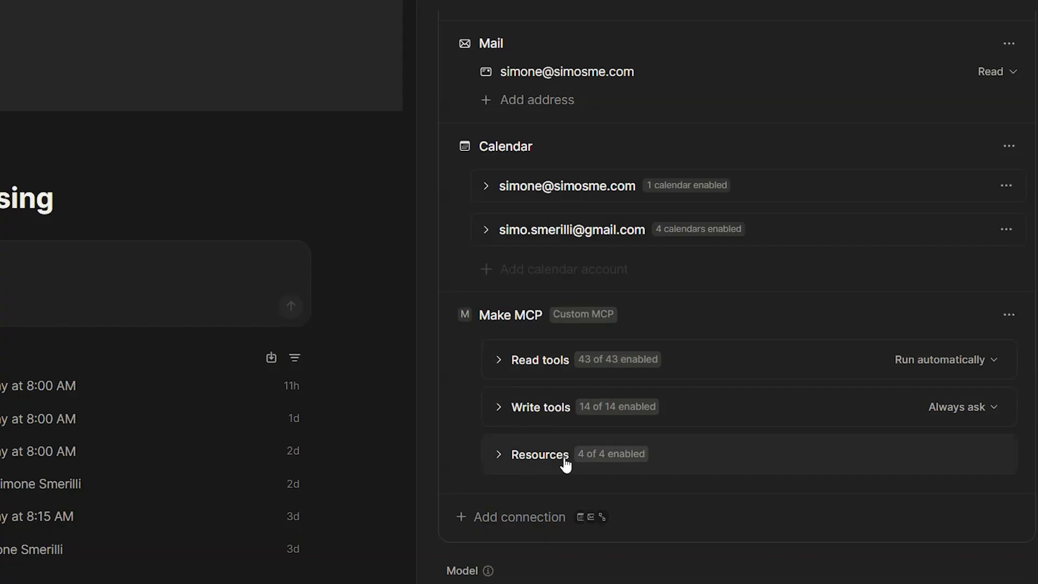
{"action": "left_click", "coordinate": [503, 455]}
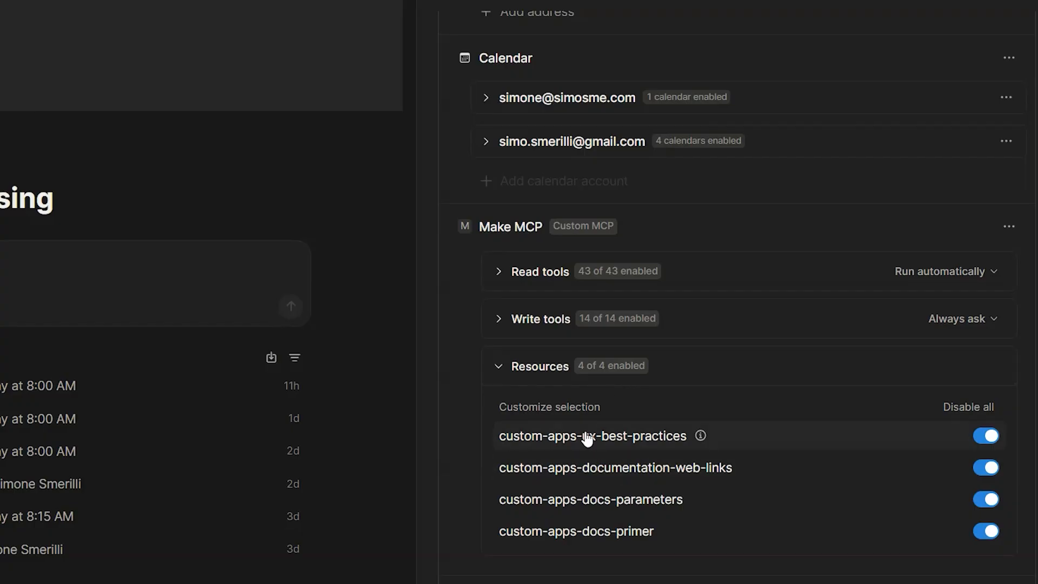
{"action": "left_click", "coordinate": [584, 366]}
Step: Review the individual write tools and read tools that the Make MCP connection makes available to the agent
{"action": "left_click", "coordinate": [551, 327]}
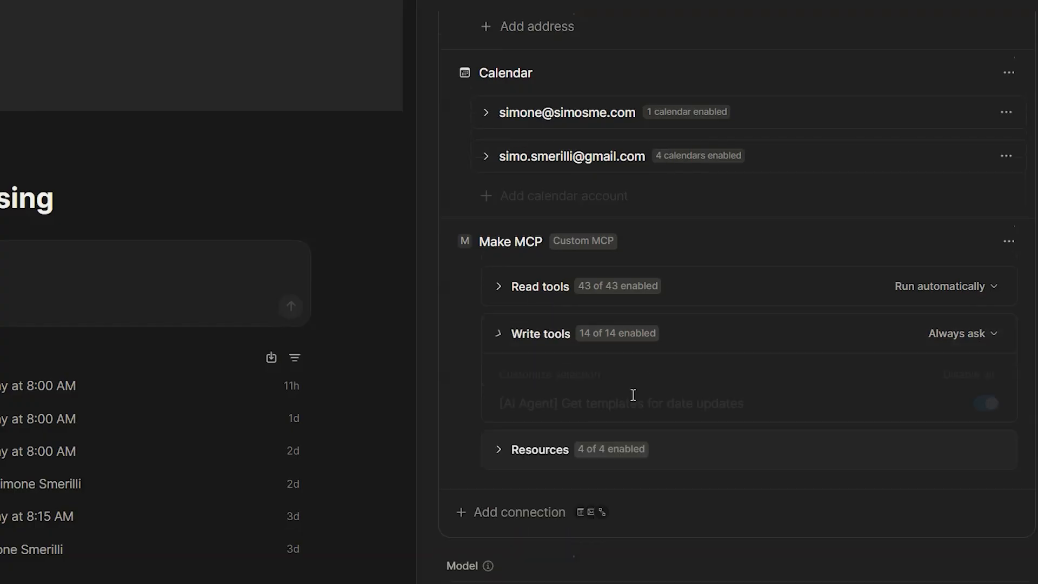
{"action": "scroll", "coordinate": [638, 416], "scroll_direction": "down", "scroll_amount": 2}
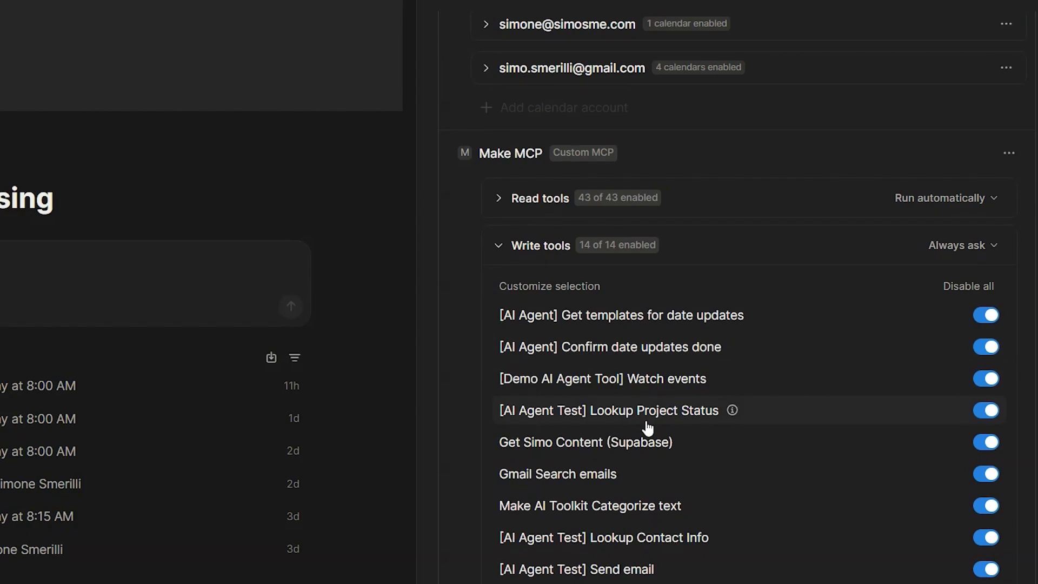
{"action": "scroll", "coordinate": [647, 414], "scroll_direction": "down", "scroll_amount": 2}
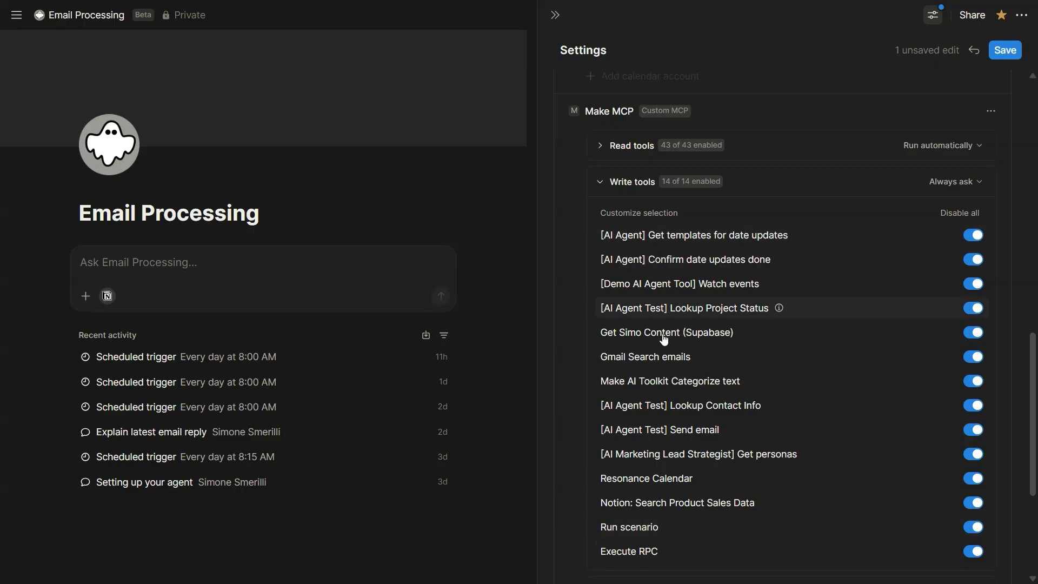
{"action": "scroll", "coordinate": [677, 299], "scroll_direction": "up", "scroll_amount": 3}
{"action": "left_click", "coordinate": [645, 289]}
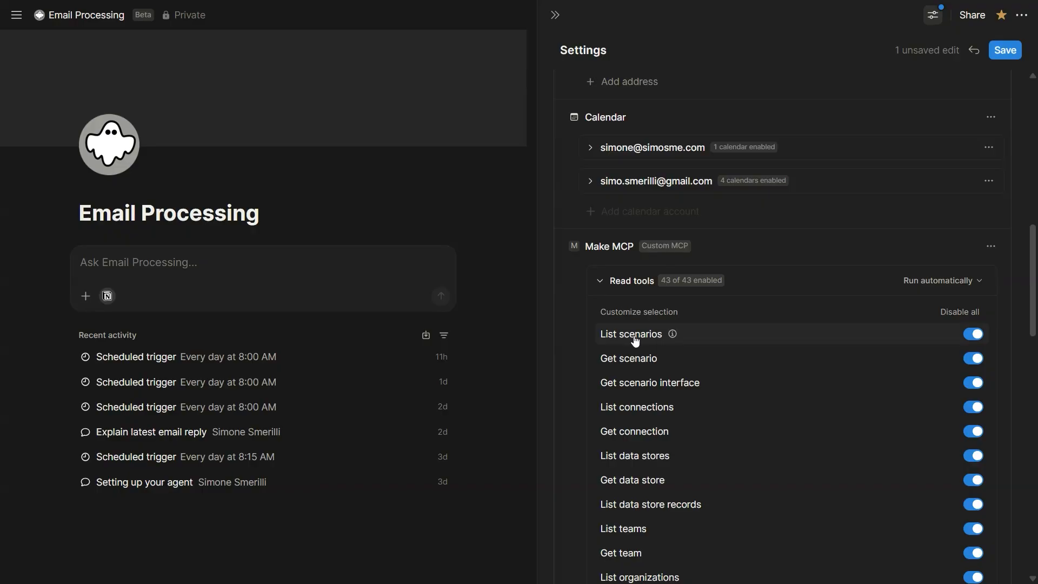
{"action": "left_click", "coordinate": [632, 286]}
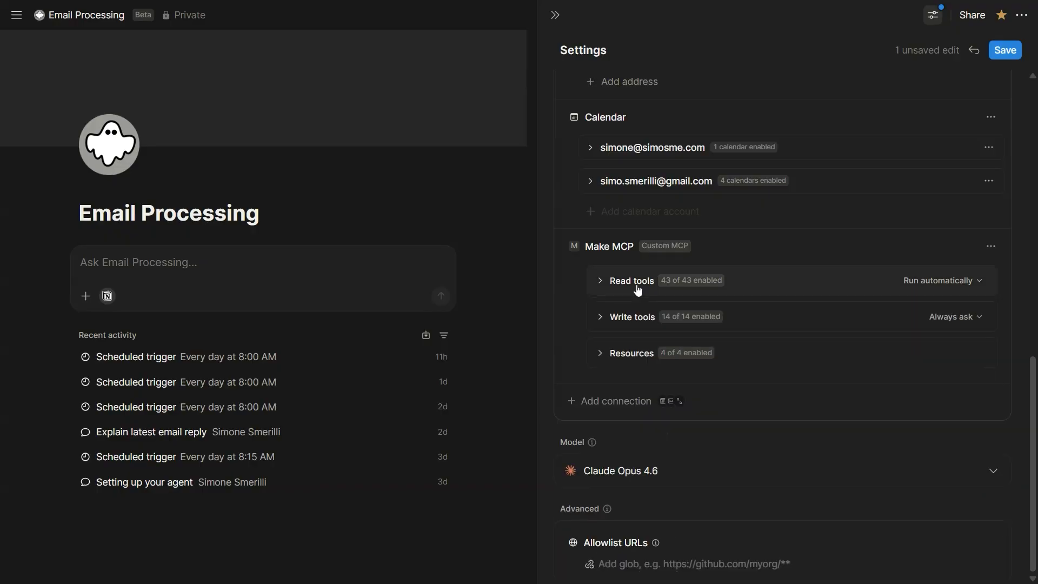
{"action": "left_click", "coordinate": [665, 287]}
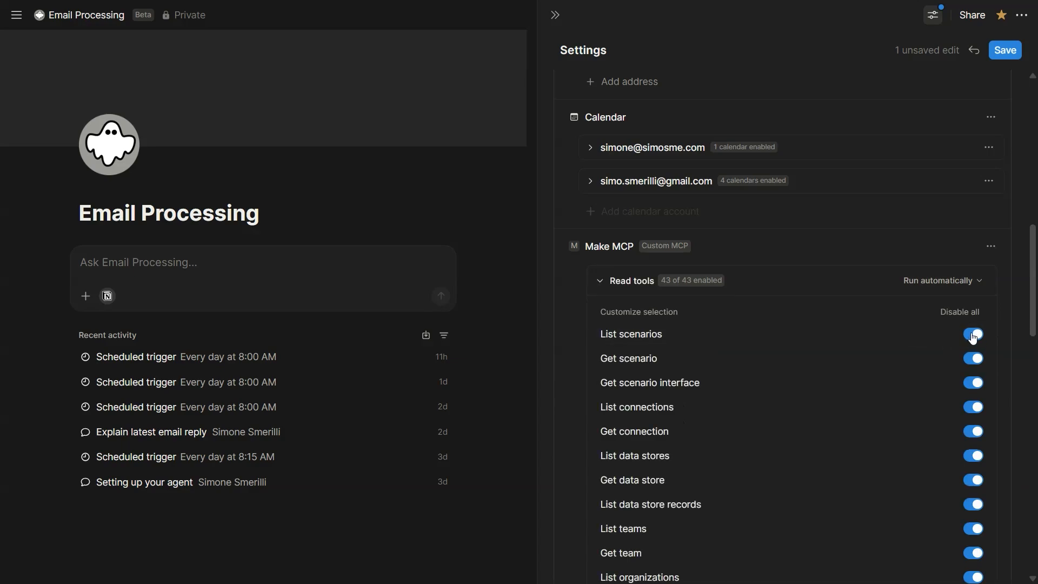
Step: Check the run permission options, Run automatically and Always ask, for Make MCP's read tools and write tools, leaving the permissions as set
{"action": "left_click", "coordinate": [621, 282]}
{"action": "left_click", "coordinate": [935, 282]}
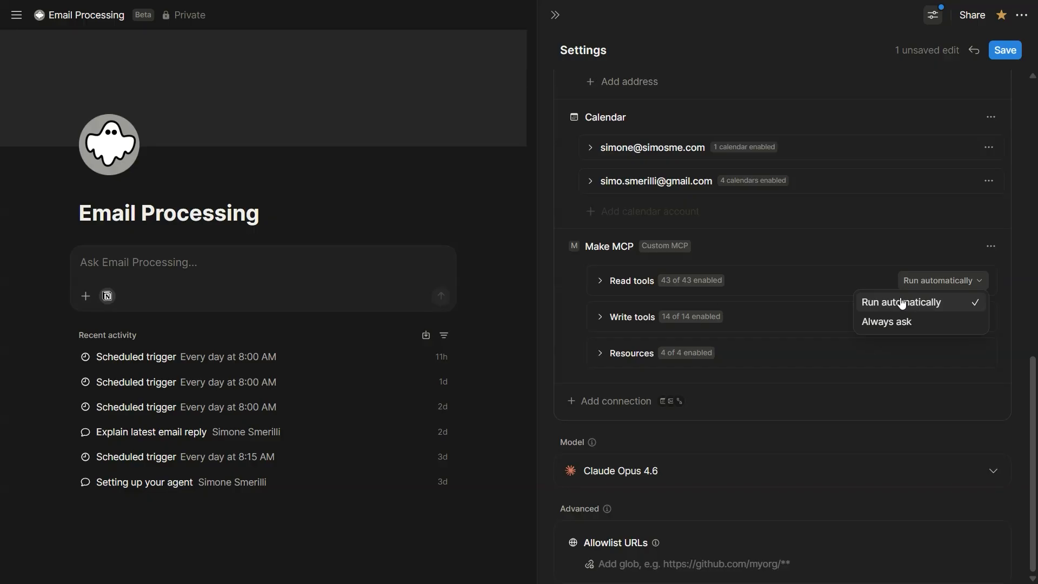
{"action": "left_click", "coordinate": [718, 284]}
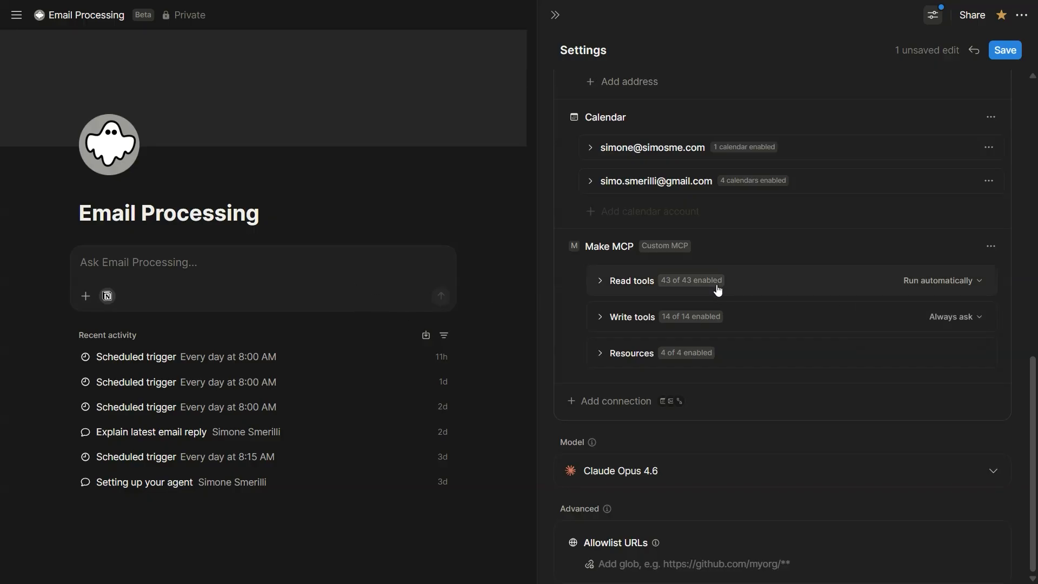
{"action": "left_click", "coordinate": [934, 289]}
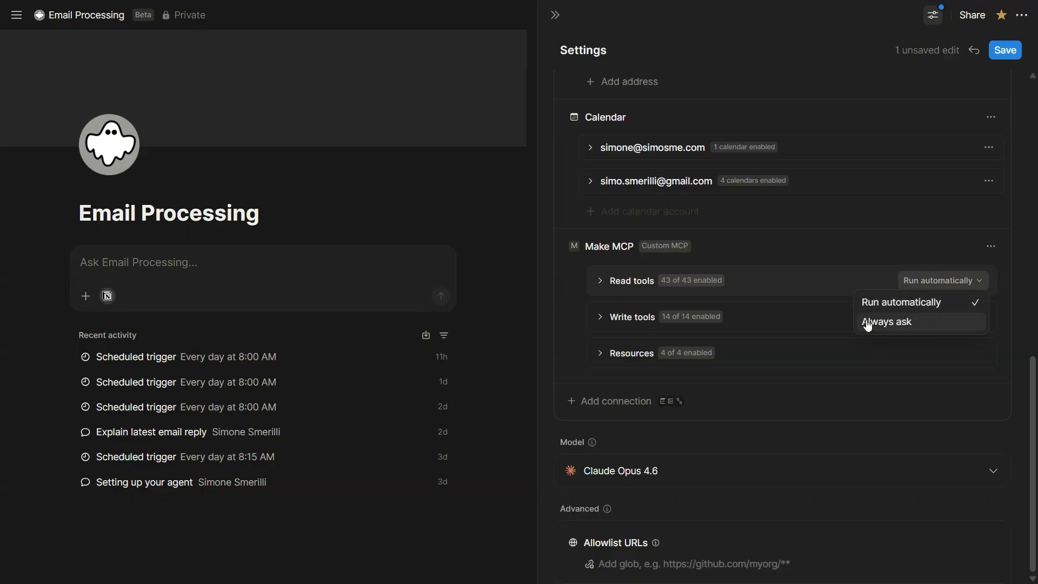
{"action": "left_click", "coordinate": [775, 301]}
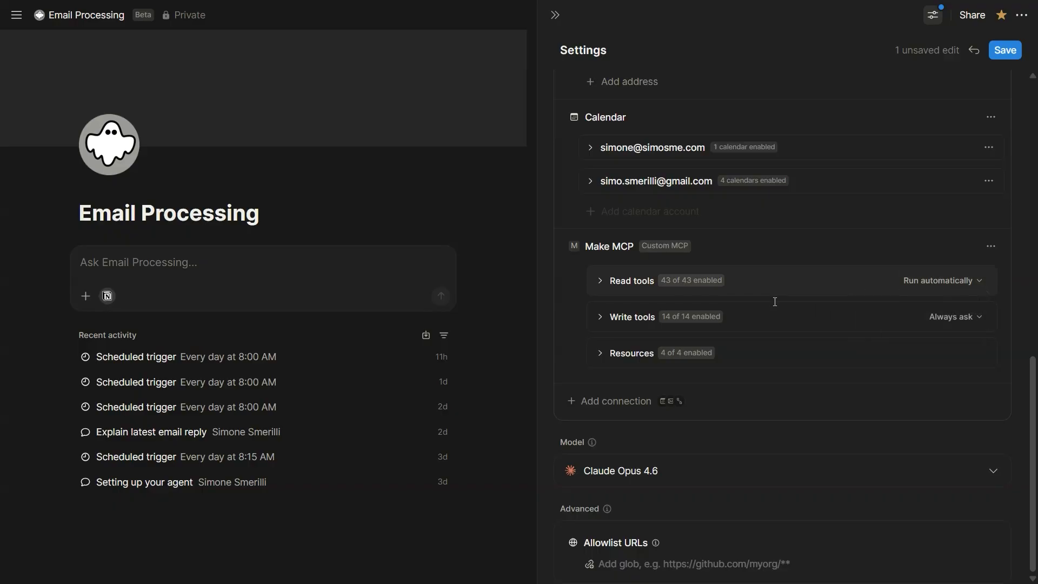
{"action": "left_click", "coordinate": [775, 314]}
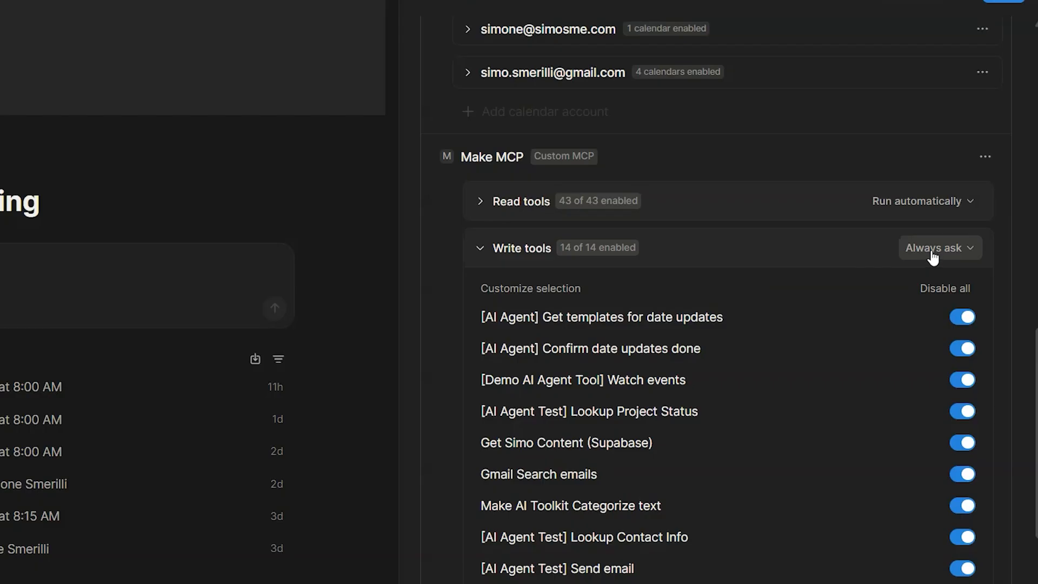
{"action": "left_click", "coordinate": [931, 249]}
{"action": "left_click", "coordinate": [931, 250]}
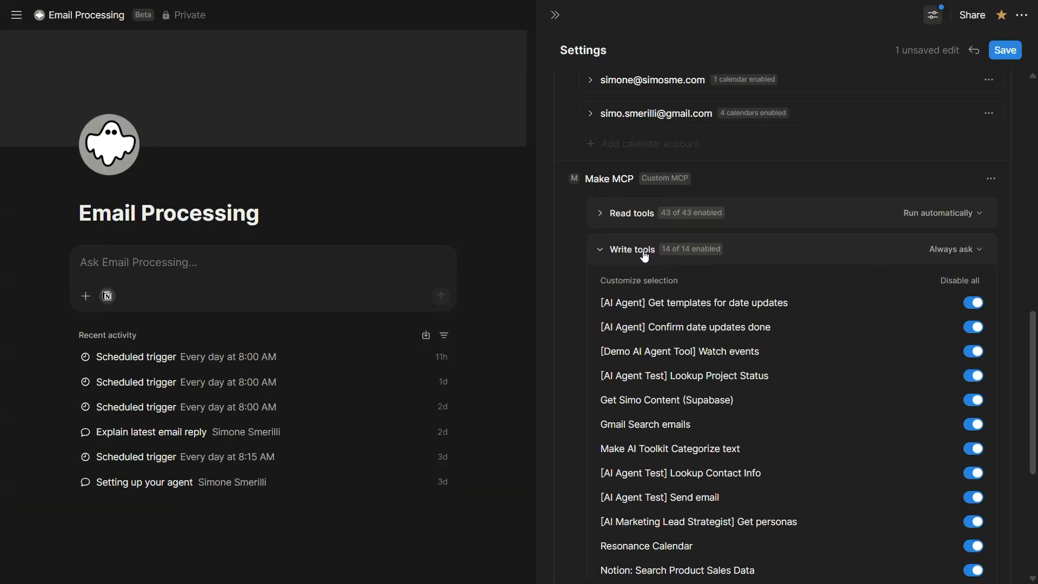
{"action": "left_click", "coordinate": [629, 249]}
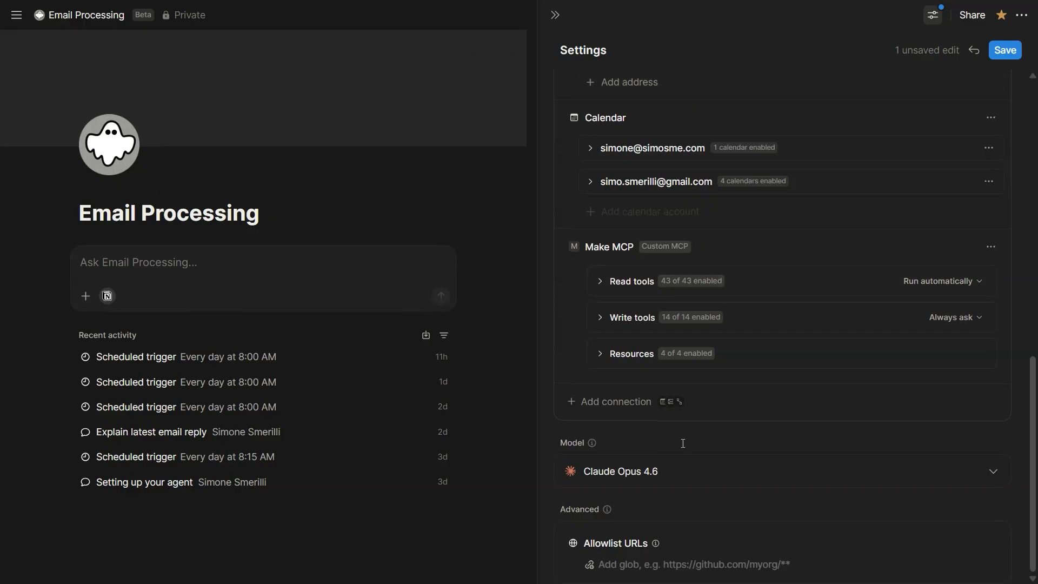
Step: View the AI models available to the agent, keep Claude Opus 4.6, and examine the advanced Allowlist URLs setting
{"action": "left_click", "coordinate": [678, 471]}
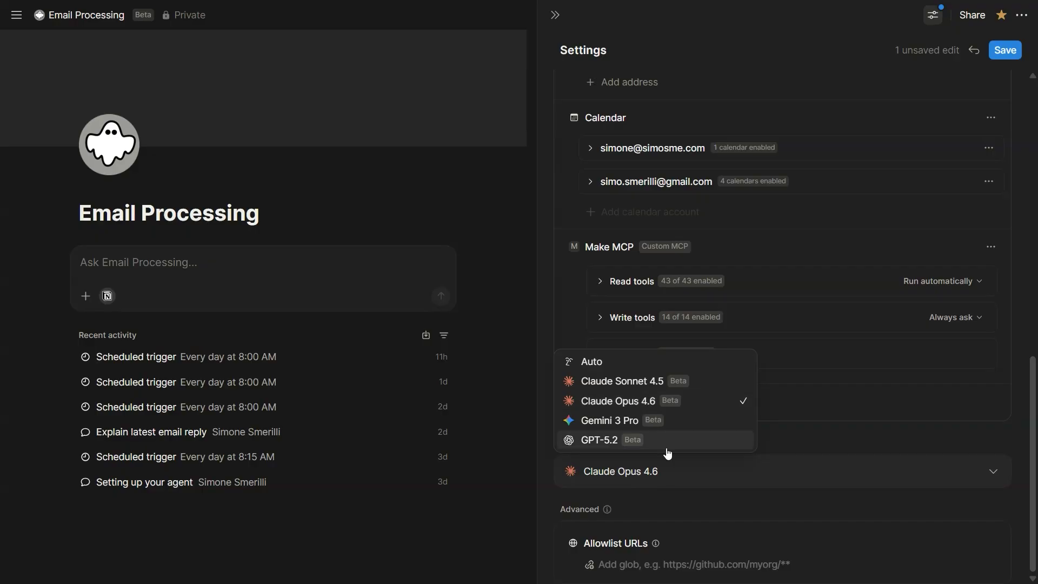
{"action": "left_click", "coordinate": [666, 478]}
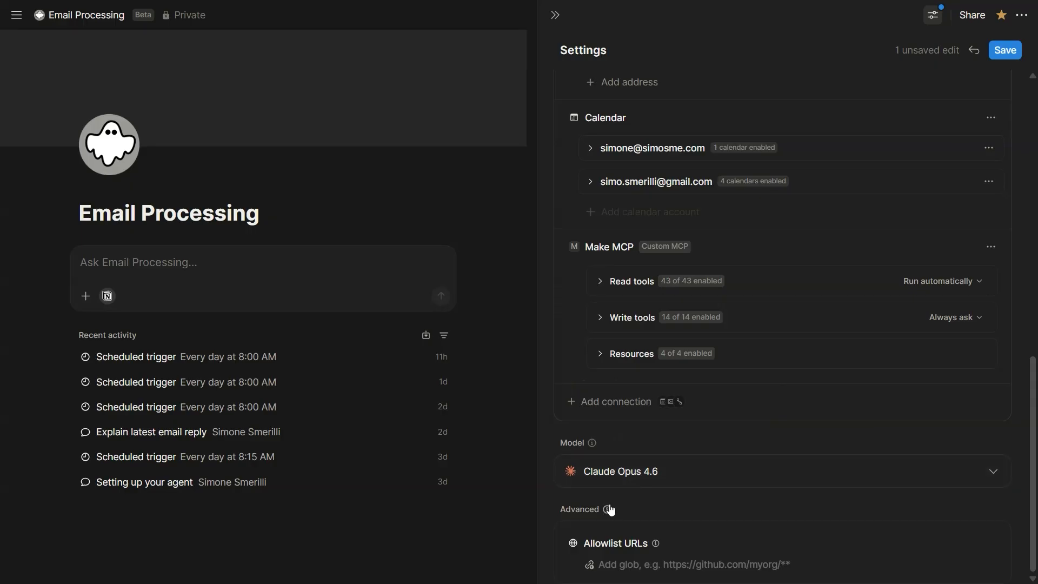
{"action": "mouse_move", "coordinate": [608, 510]}
{"action": "left_click_drag", "start_coordinate": [590, 545], "coordinate": [637, 544]}
{"action": "left_click", "coordinate": [640, 546]}
{"action": "mouse_move", "coordinate": [658, 545]}
{"action": "left_click_drag", "start_coordinate": [561, 509], "coordinate": [598, 512]}
{"action": "left_click", "coordinate": [594, 506]}
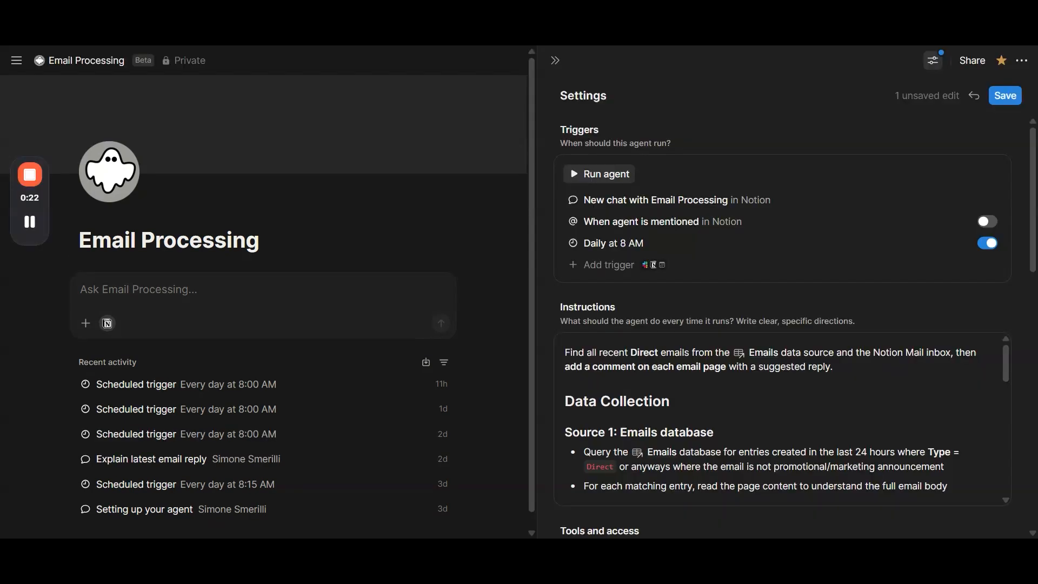
Step: View the agent's sharing options, including the general access levels and the form for inviting people or groups
{"action": "left_click", "coordinate": [967, 64]}
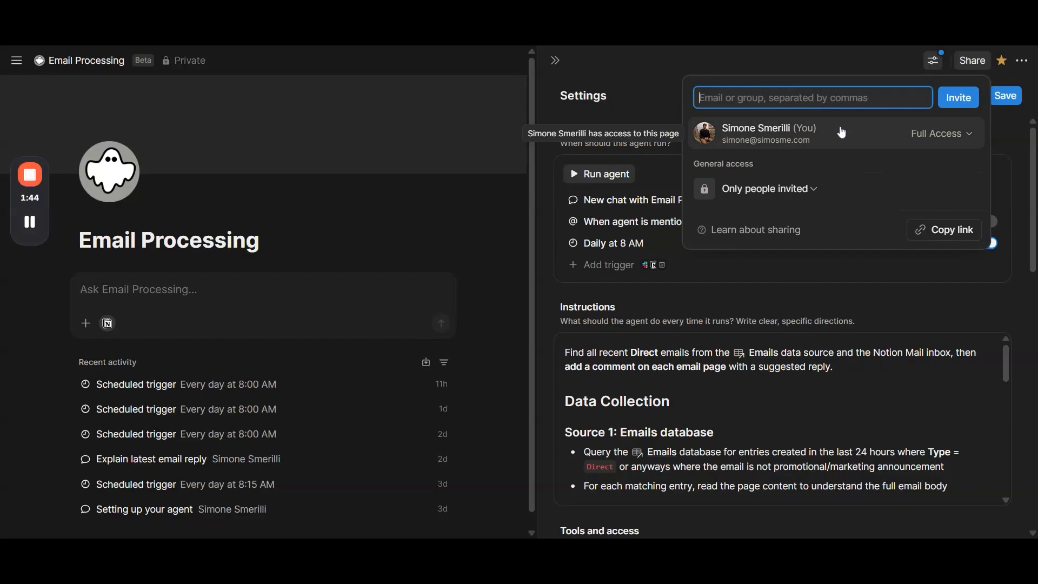
{"action": "left_click", "coordinate": [811, 189]}
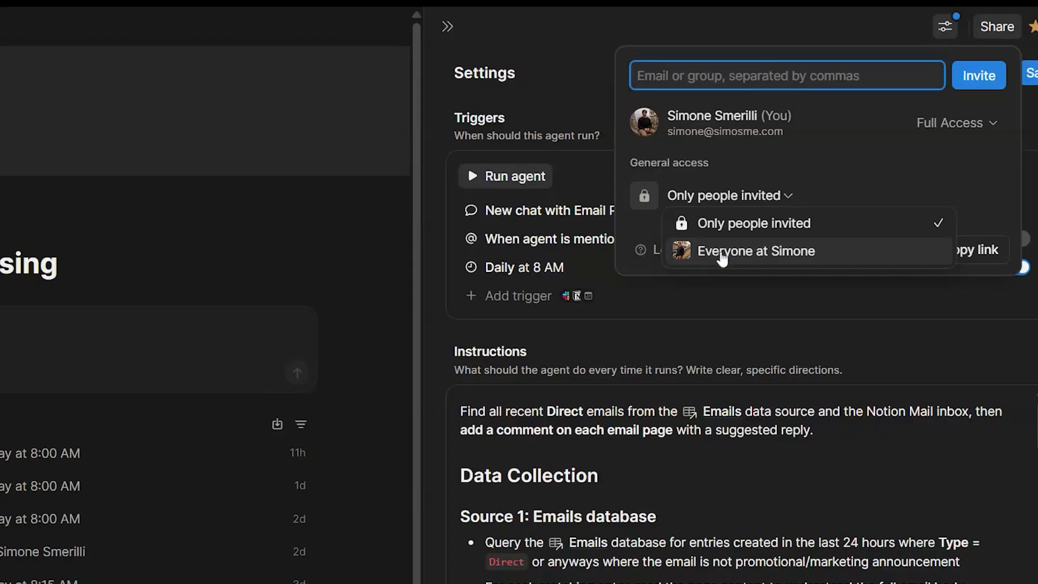
{"action": "left_click", "coordinate": [704, 193]}
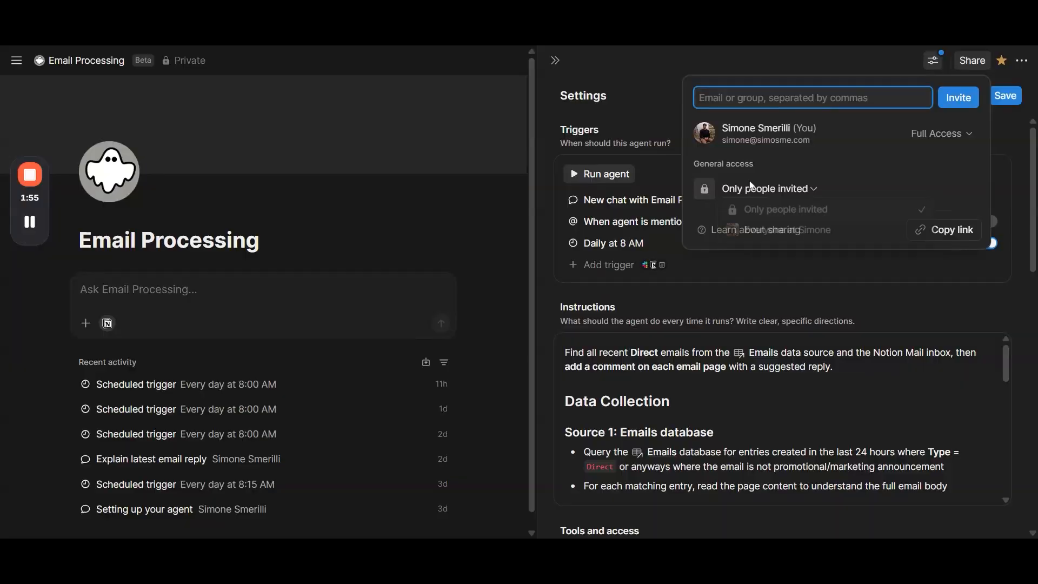
{"action": "left_click", "coordinate": [743, 99]}
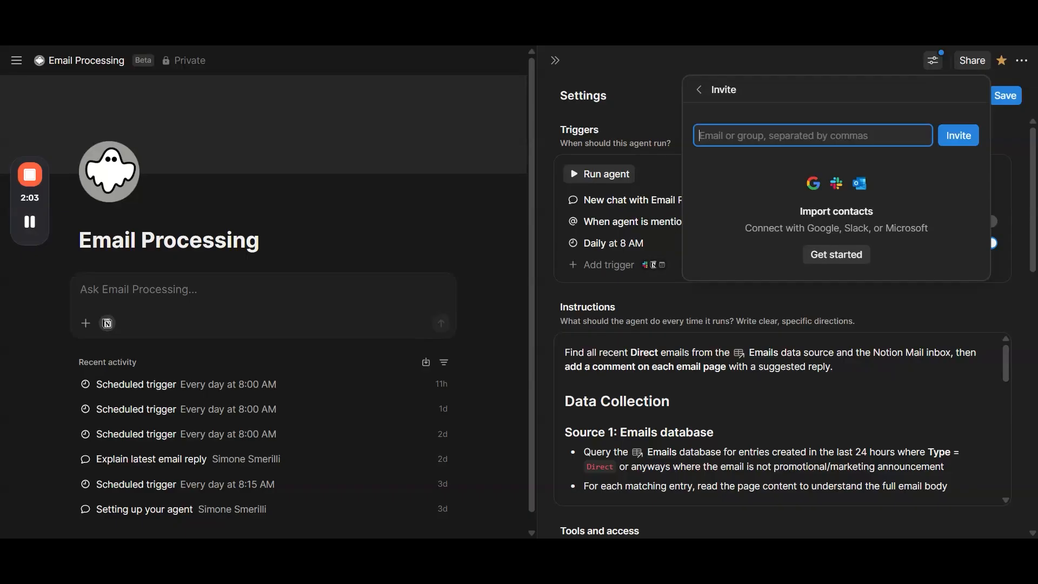
{"action": "left_click", "coordinate": [699, 91]}
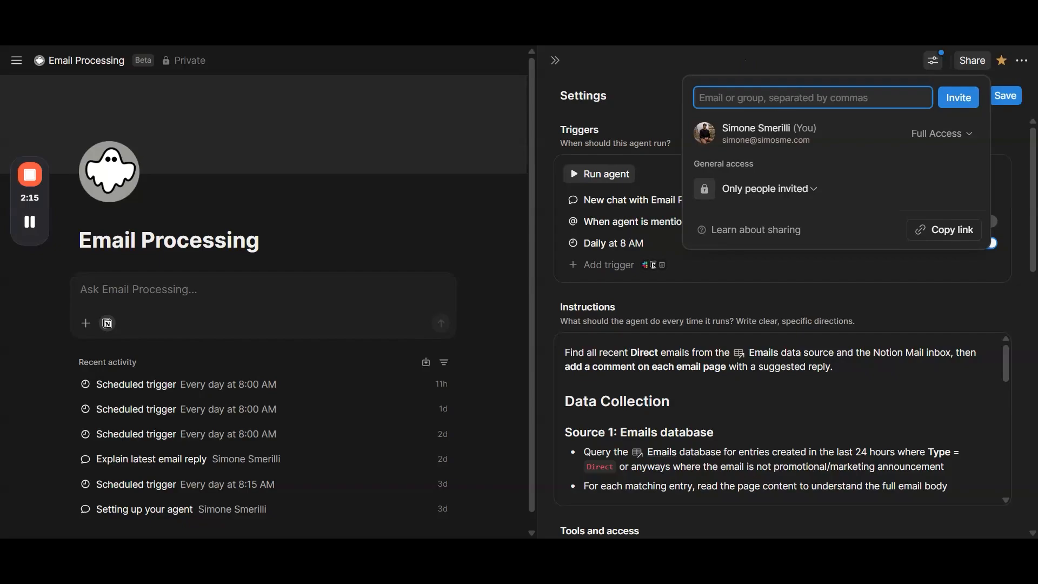
Step: Preview the agent's earlier configurations in its version history, back to the Feb 10, 2026, 8:40 PM version, and close the history
{"action": "left_click", "coordinate": [1021, 61]}
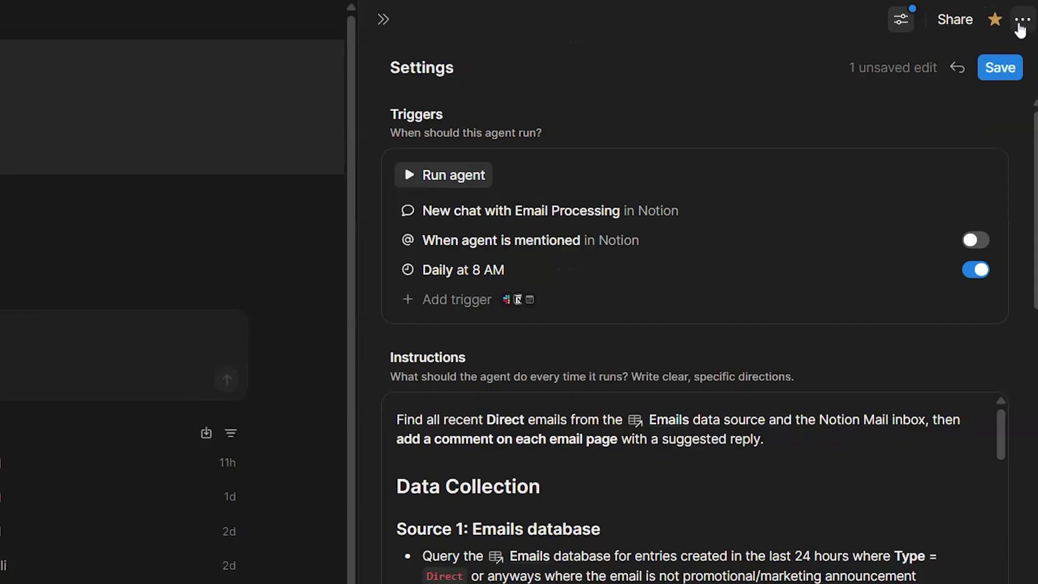
{"action": "left_click", "coordinate": [1021, 61]}
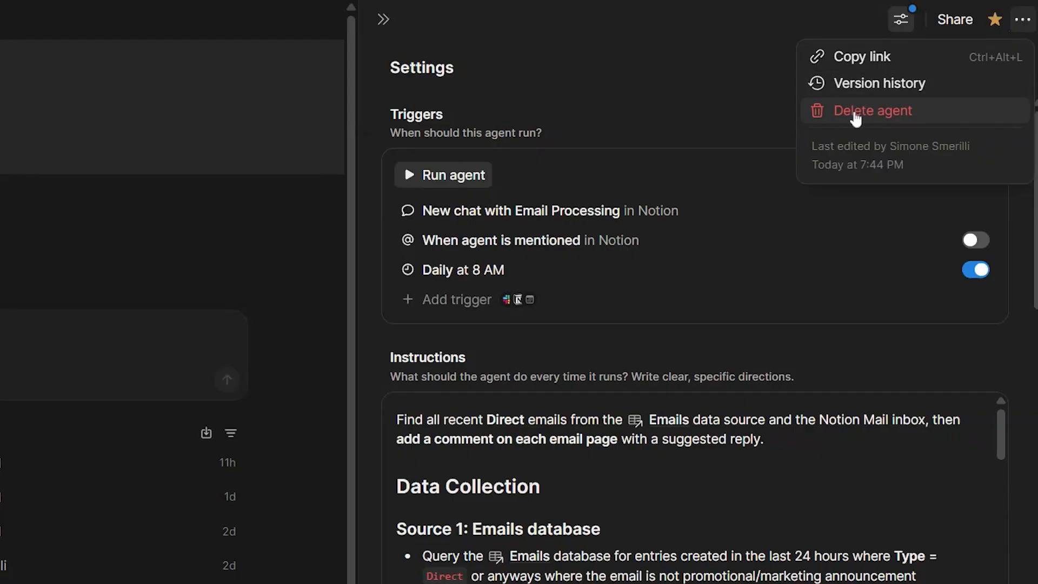
{"action": "left_click", "coordinate": [850, 86]}
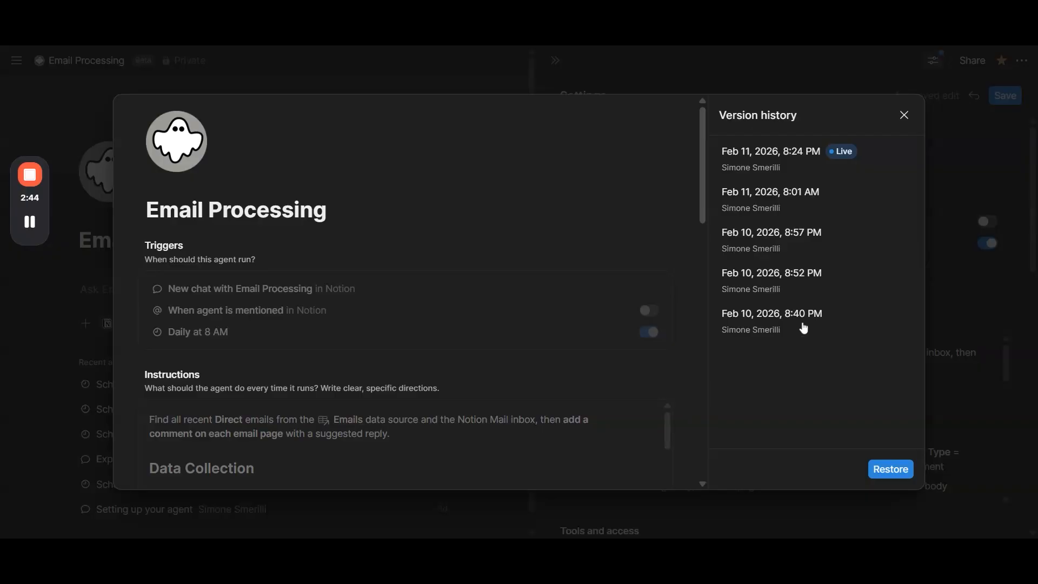
{"action": "left_click", "coordinate": [774, 203]}
{"action": "left_click", "coordinate": [783, 250]}
{"action": "left_click", "coordinate": [781, 279]}
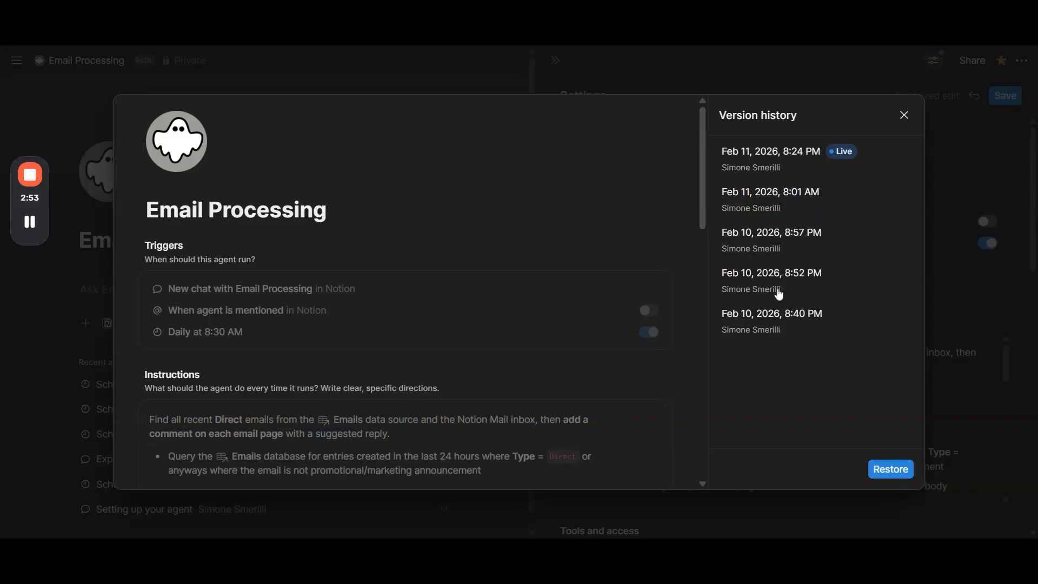
{"action": "left_click", "coordinate": [779, 317]}
{"action": "scroll", "coordinate": [554, 339], "scroll_direction": "down", "scroll_amount": 3}
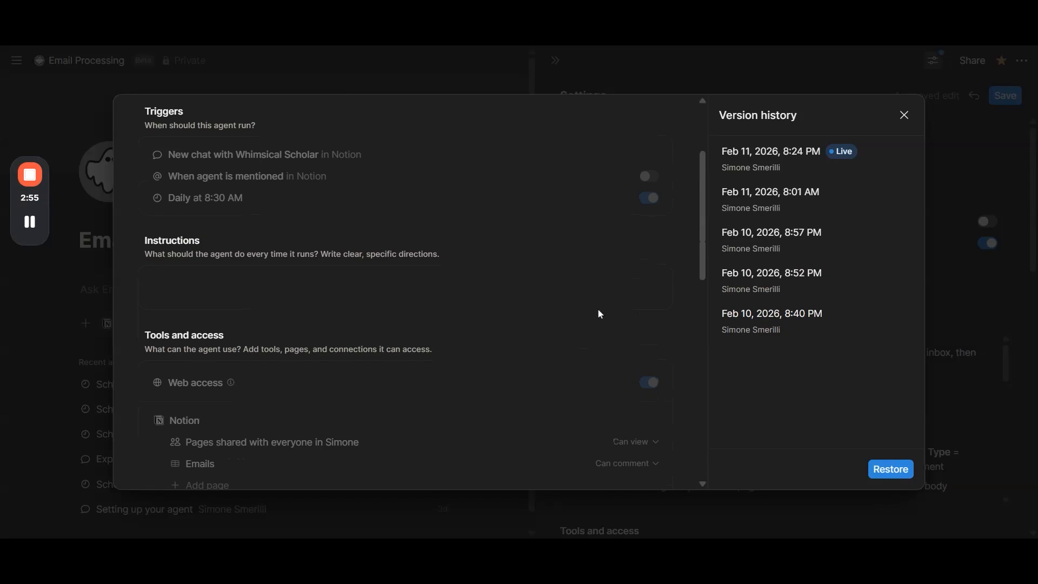
{"action": "scroll", "coordinate": [599, 313], "scroll_direction": "up", "scroll_amount": 3}
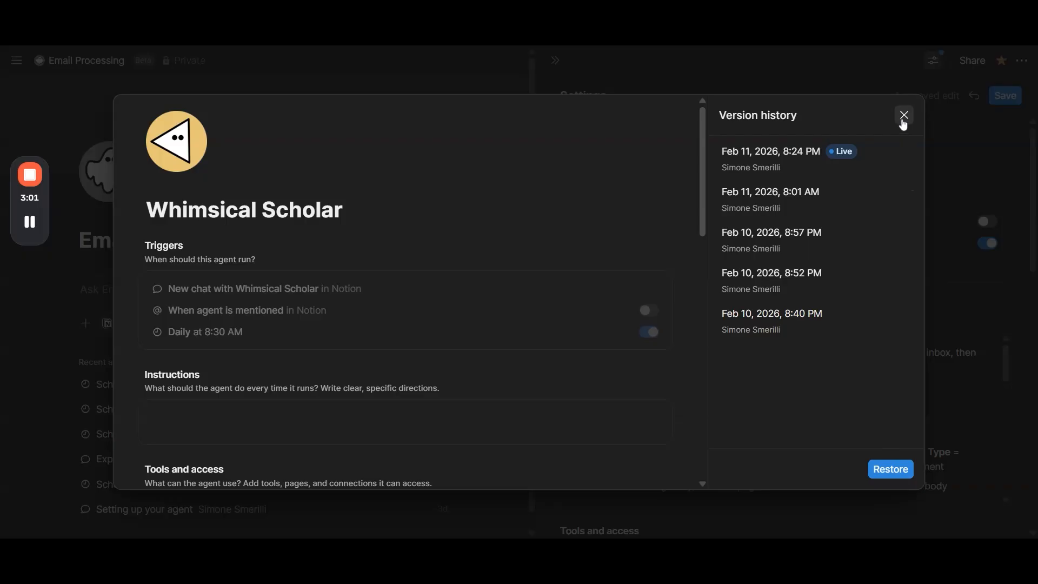
{"action": "left_click", "coordinate": [903, 120]}
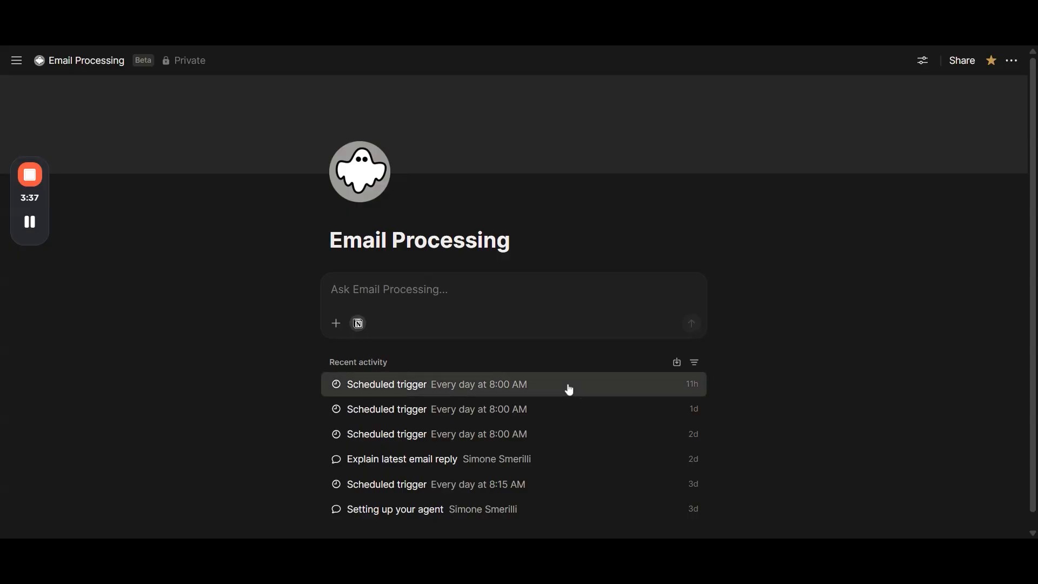
Step: Open the agent's most recent 8:00 AM scheduled run and inspect the thoughts and email searches in its first group of steps
{"action": "left_click", "coordinate": [569, 389]}
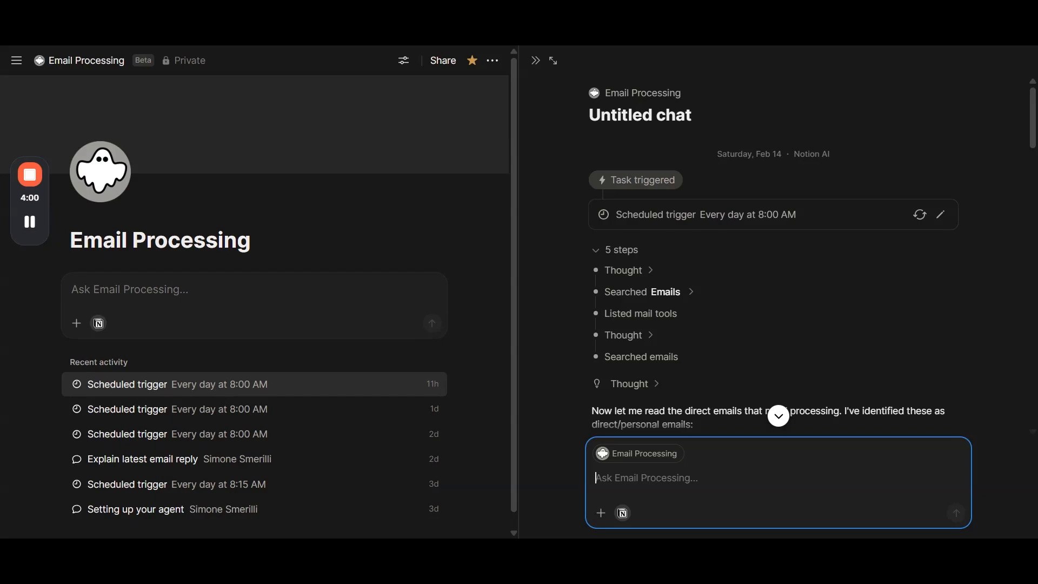
{"action": "scroll", "coordinate": [627, 227], "scroll_direction": "down", "scroll_amount": 2}
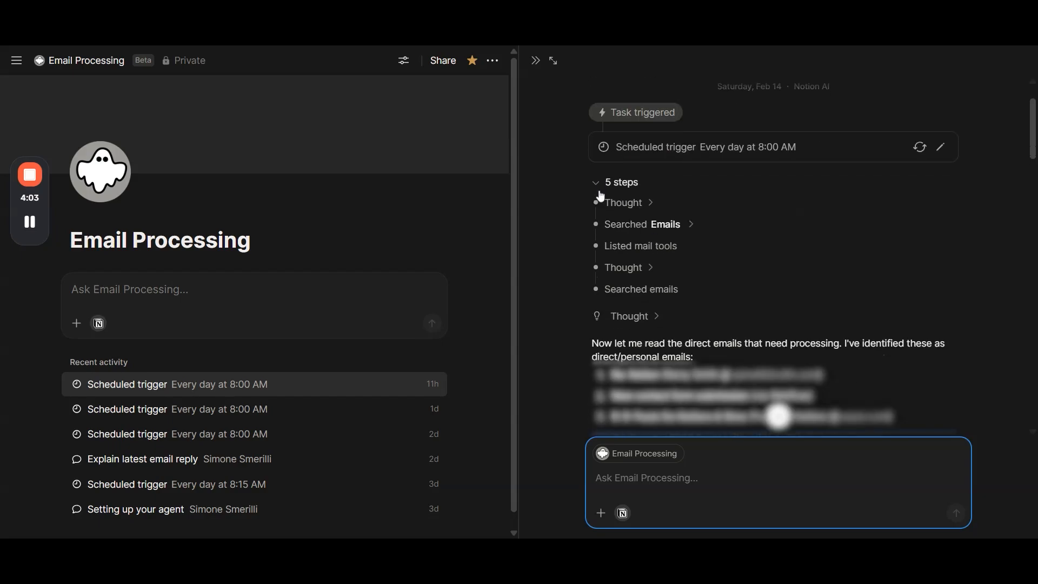
{"action": "left_click", "coordinate": [651, 203]}
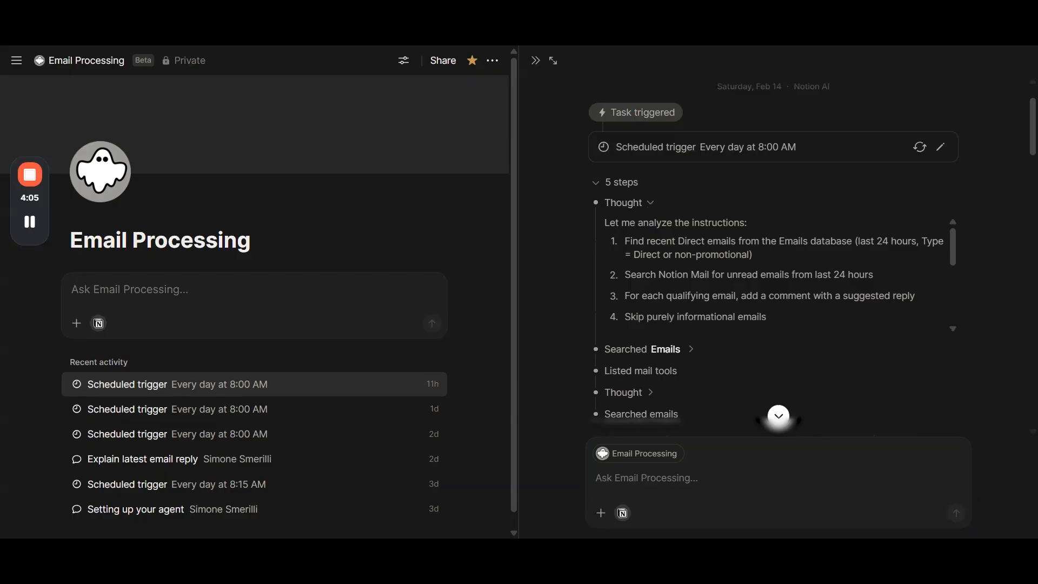
{"action": "scroll", "coordinate": [779, 415], "scroll_direction": "down", "scroll_amount": 2}
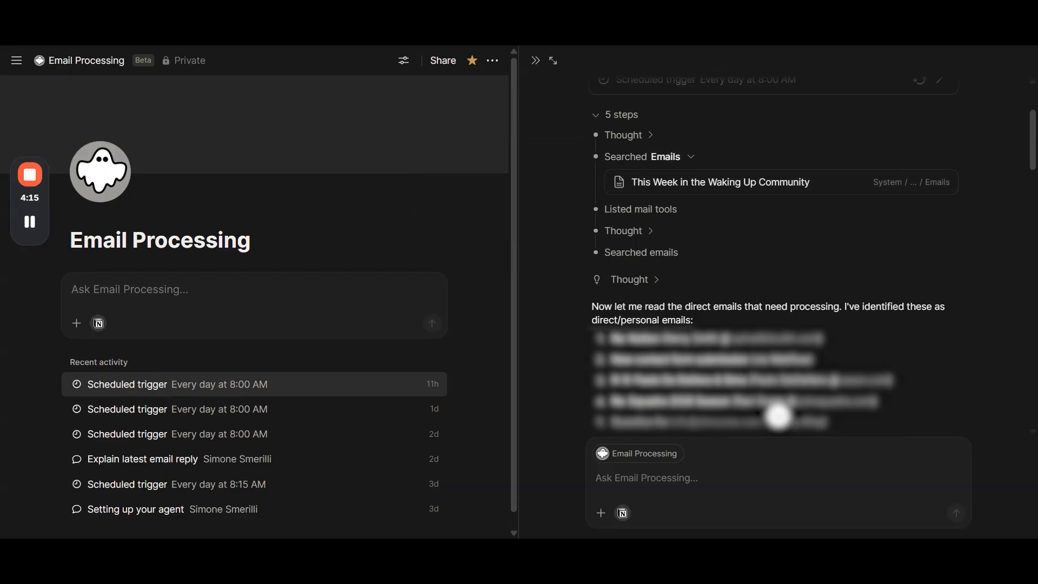
{"action": "left_click", "coordinate": [691, 157]}
{"action": "left_click_drag", "start_coordinate": [677, 179], "coordinate": [611, 179]}
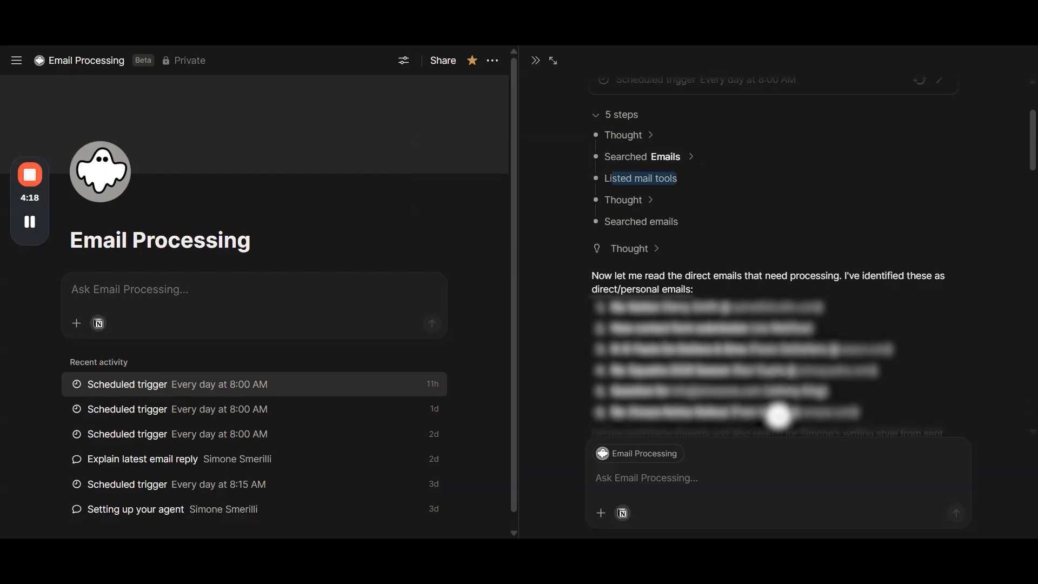
{"action": "left_click", "coordinate": [651, 200]}
{"action": "left_click", "coordinate": [651, 200]}
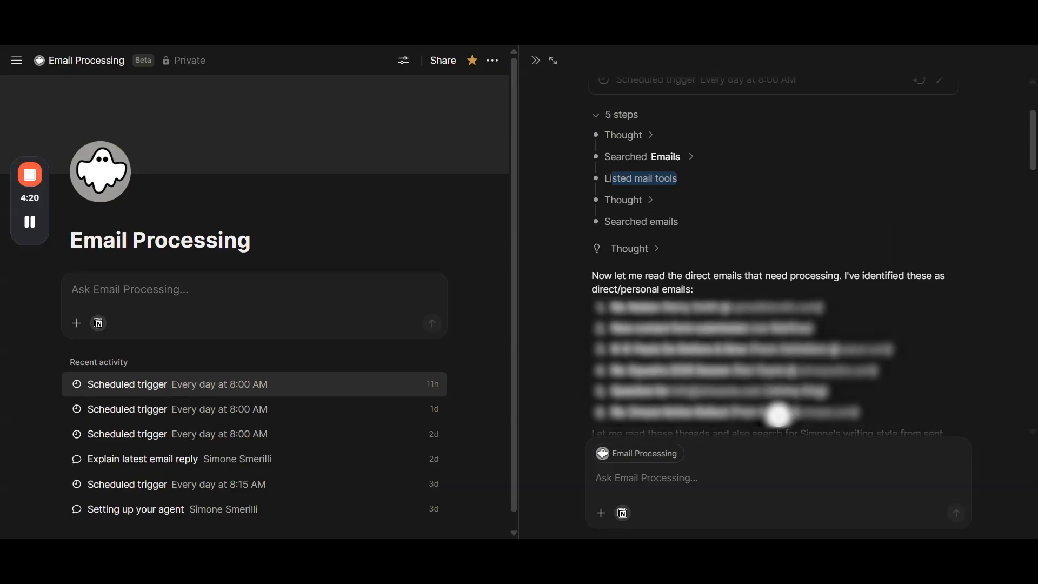
Step: Read the run's list of direct and personal emails identified for processing
{"action": "scroll", "coordinate": [773, 259], "scroll_direction": "down", "scroll_amount": 2}
{"action": "left_click_drag", "start_coordinate": [592, 140], "coordinate": [623, 312]}
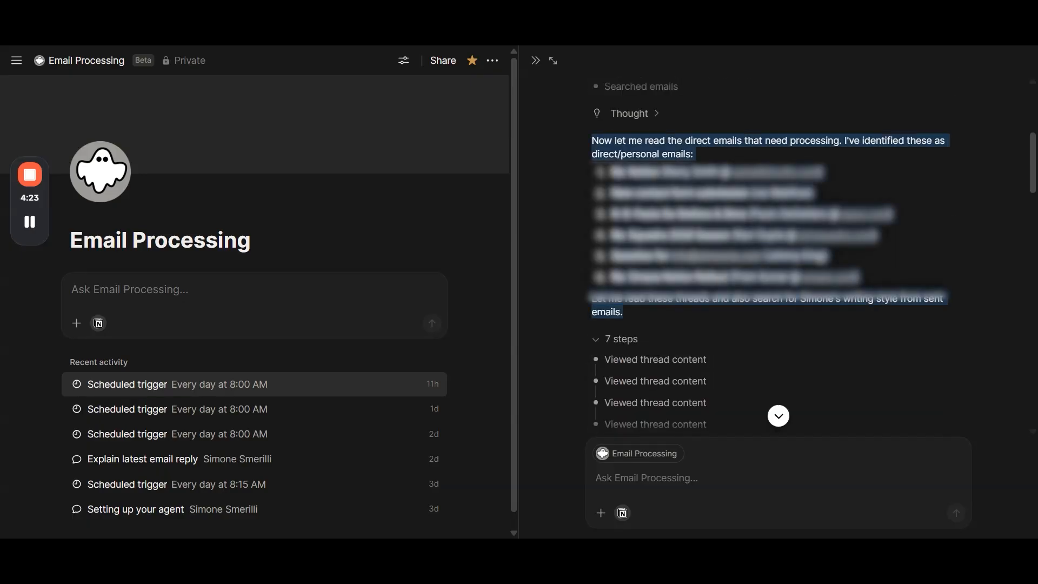
{"action": "left_click", "coordinate": [648, 313]}
{"action": "left_click_drag", "start_coordinate": [592, 140], "coordinate": [694, 155]}
{"action": "left_click", "coordinate": [694, 157]}
{"action": "left_click_drag", "start_coordinate": [611, 172], "coordinate": [861, 278]}
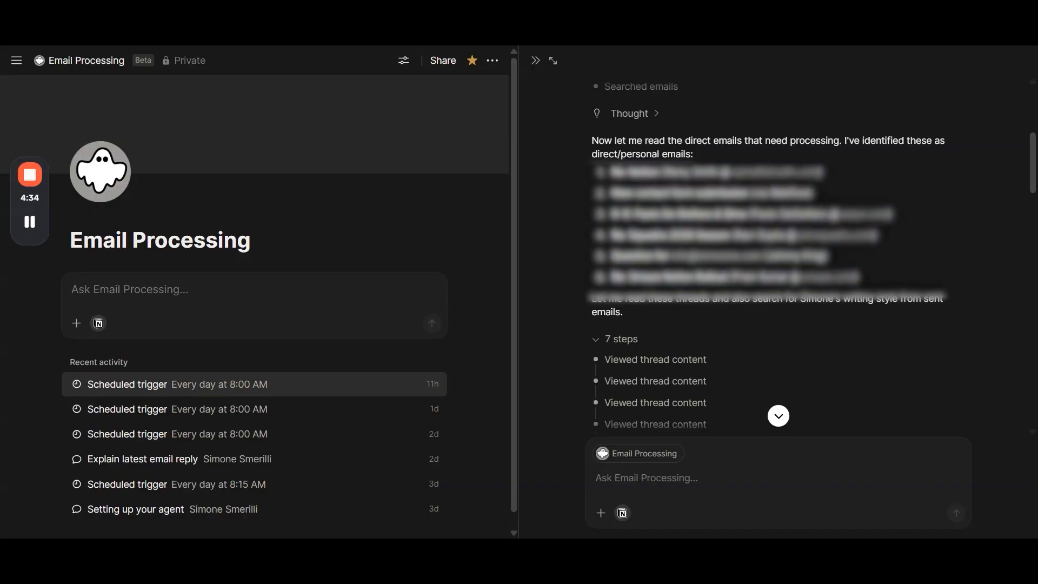
Step: Examine the run's following step groups and the error details of its first unsuccessful data source search
{"action": "scroll", "coordinate": [593, 213], "scroll_direction": "down", "scroll_amount": 2}
{"action": "scroll", "coordinate": [631, 222], "scroll_direction": "down", "scroll_amount": 4}
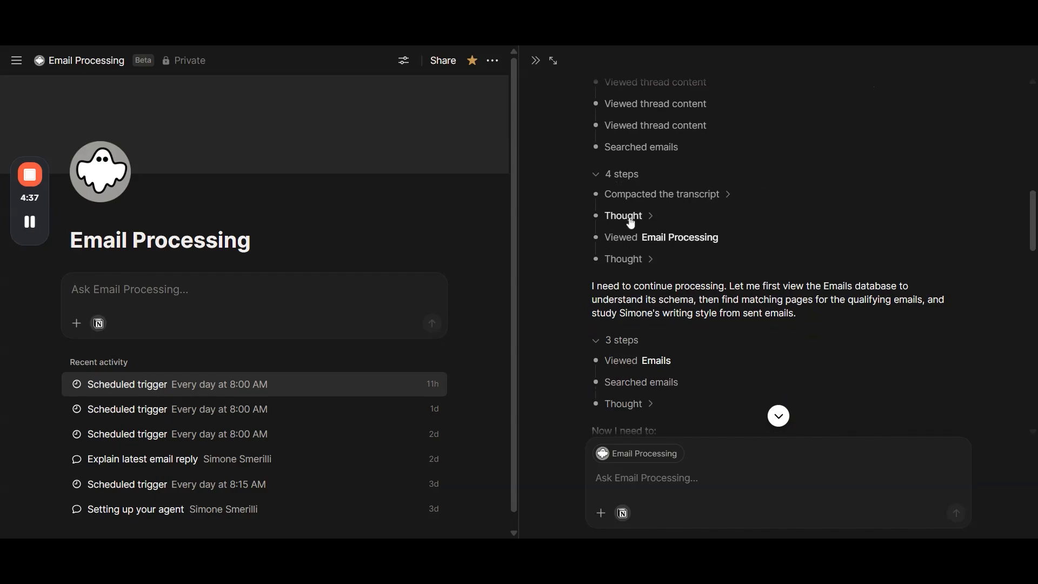
{"action": "scroll", "coordinate": [631, 222], "scroll_direction": "down", "scroll_amount": 4}
{"action": "scroll", "coordinate": [686, 217], "scroll_direction": "down", "scroll_amount": 4}
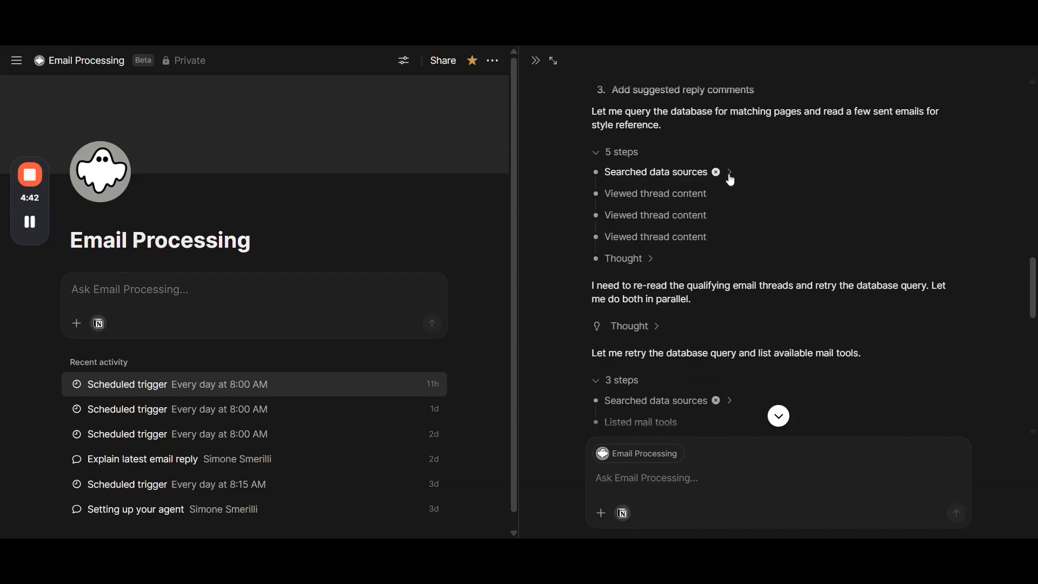
{"action": "left_click", "coordinate": [729, 174]}
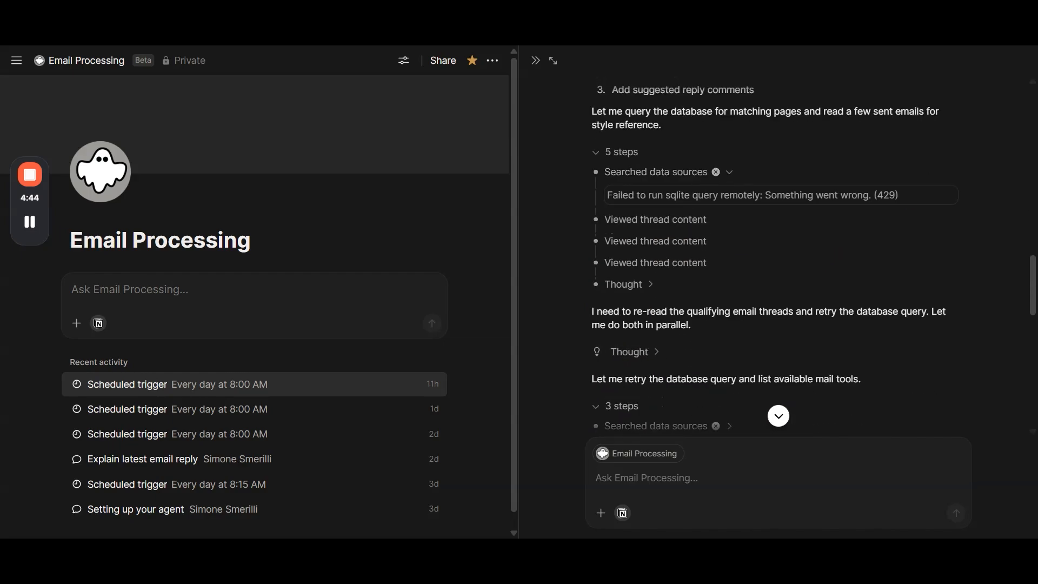
{"action": "left_click_drag", "start_coordinate": [607, 195], "coordinate": [871, 195]}
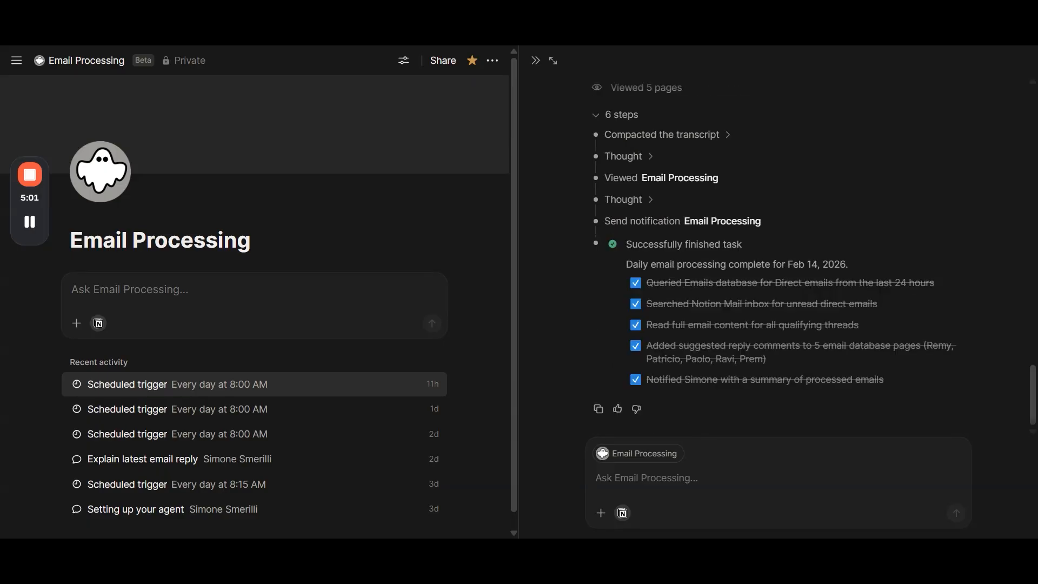
Step: Read the completed task checklist at the end of the run, especially the suggested reply comments item, and close the run log
{"action": "mouse_move", "coordinate": [647, 346]}
{"action": "left_mouse_down"}
{"action": "mouse_move", "coordinate": [767, 359]}
{"action": "mouse_move", "coordinate": [652, 346]}
{"action": "left_mouse_up"}
{"action": "left_click", "coordinate": [773, 360]}
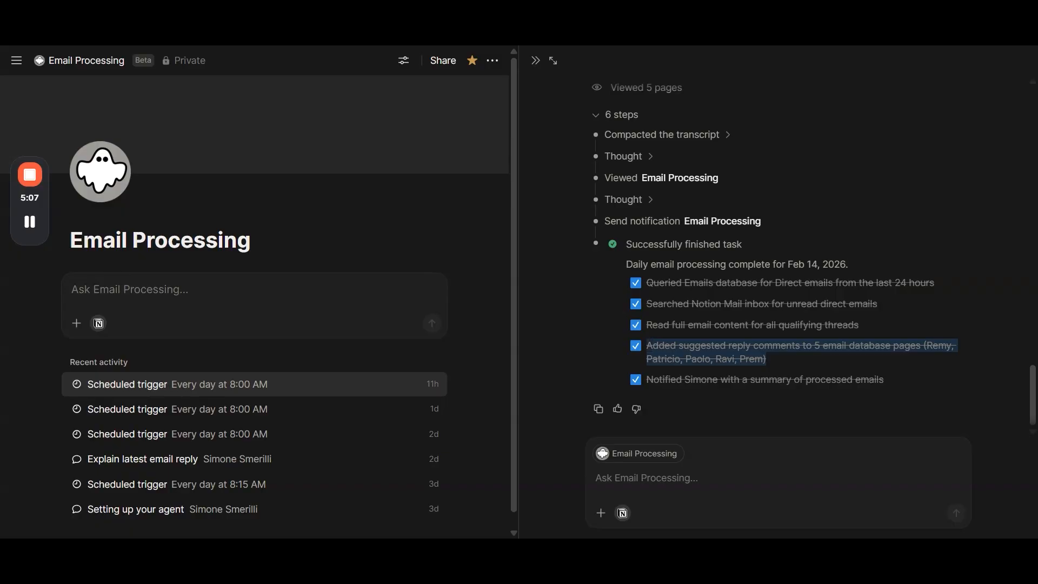
{"action": "left_click", "coordinate": [840, 293]}
{"action": "scroll", "coordinate": [839, 293], "scroll_direction": "up", "scroll_amount": 3}
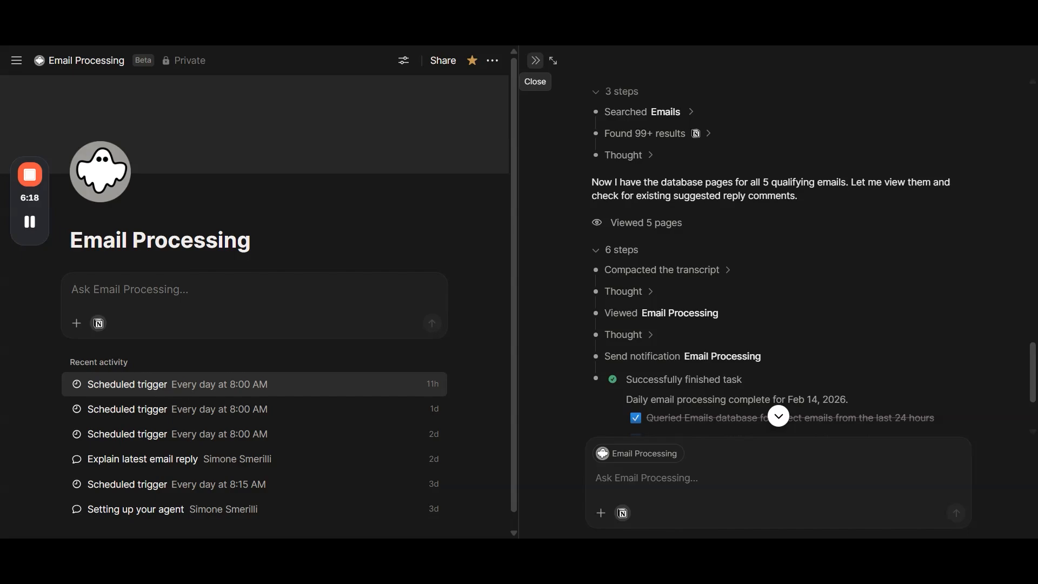
{"action": "left_click", "coordinate": [535, 60]}
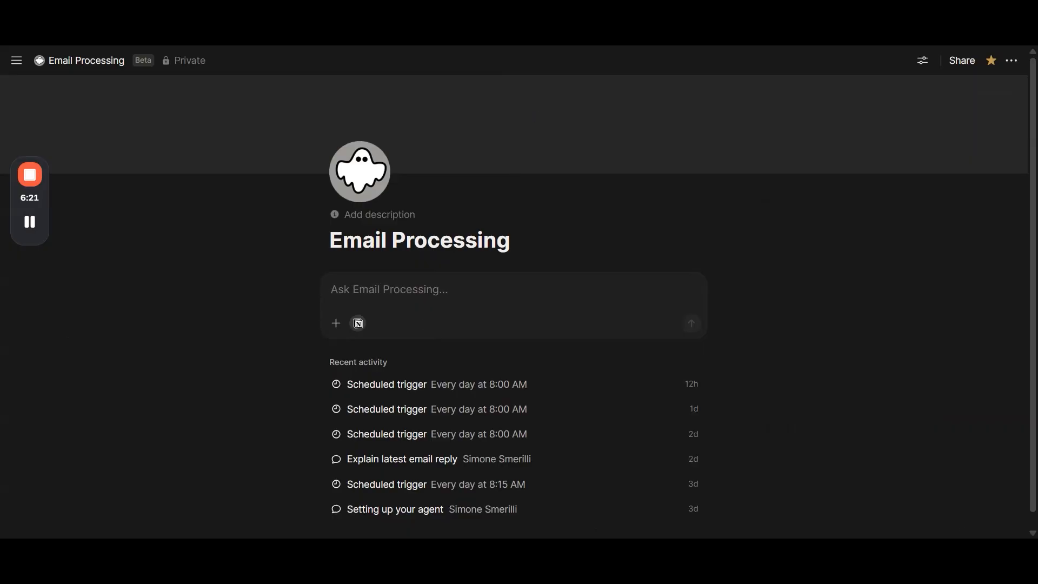